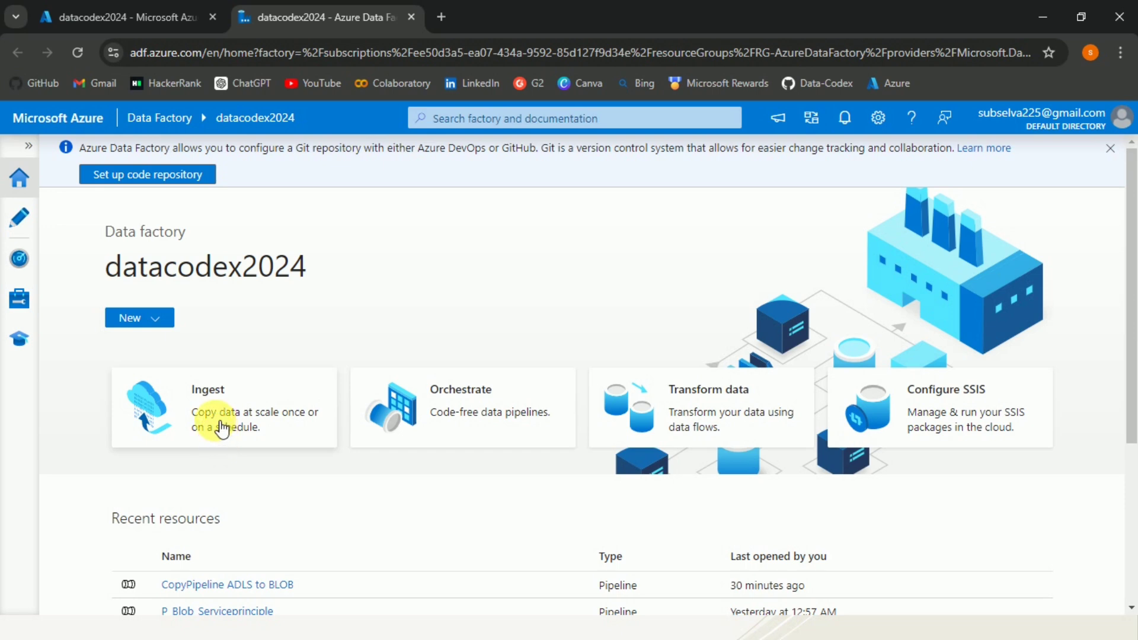
# - Start an Ingest copy task with the Copy Data tool and use Built-in copy task as the task type
pyautogui.click(223, 427)
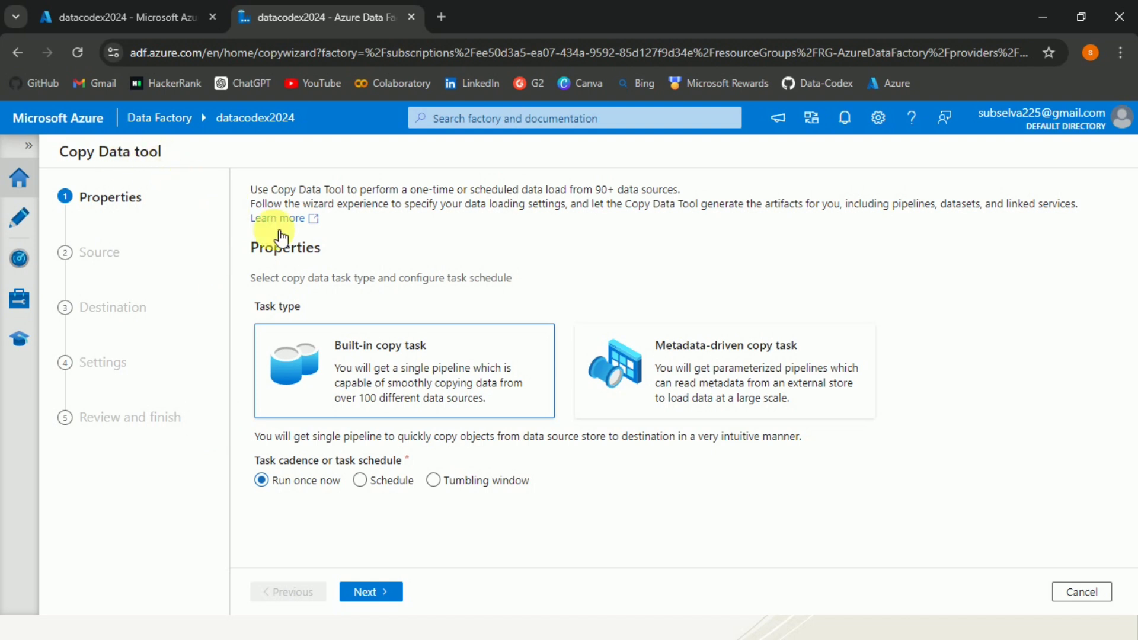
pyautogui.click(668, 377)
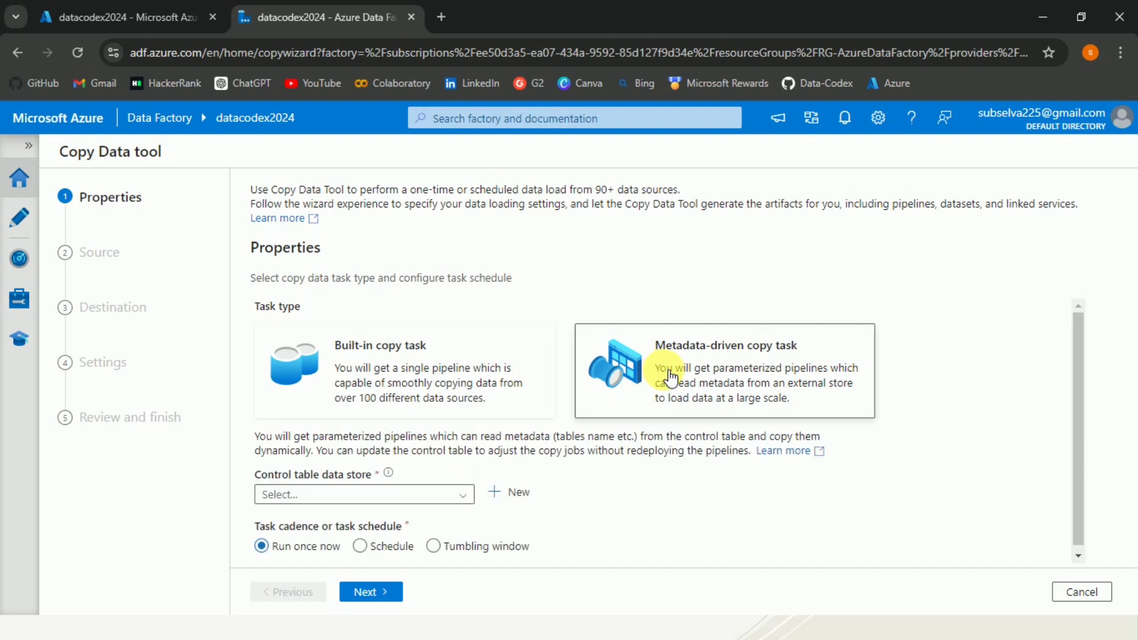
pyautogui.click(402, 406)
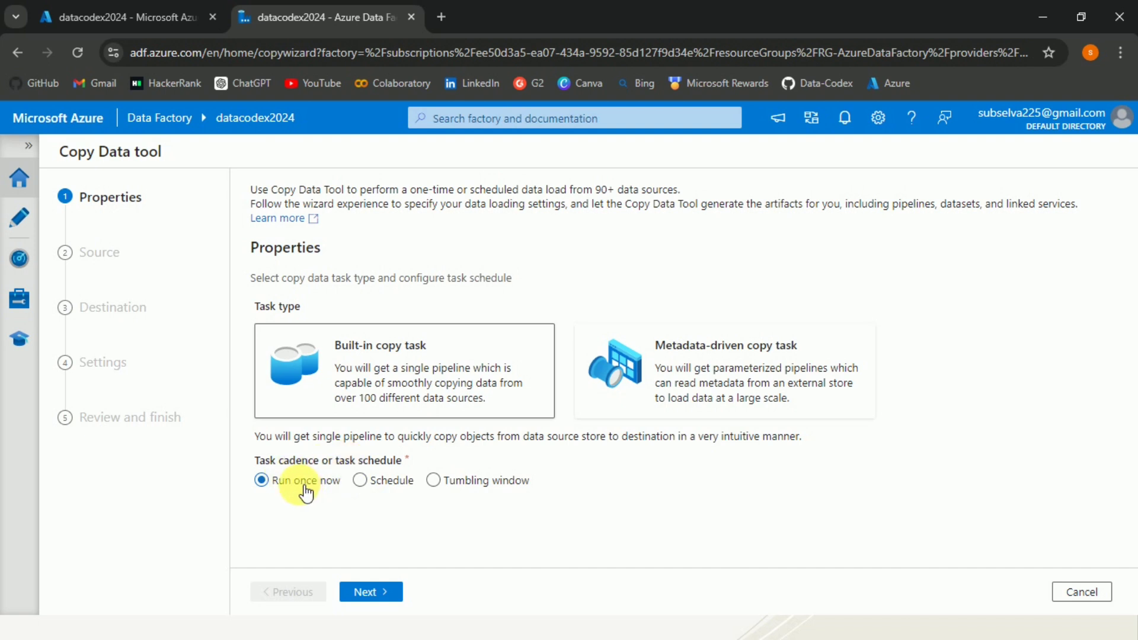
# - Review the Schedule and Tumbling window cadences, set the task to Run once now, and continue to the source settings
pyautogui.click(372, 485)
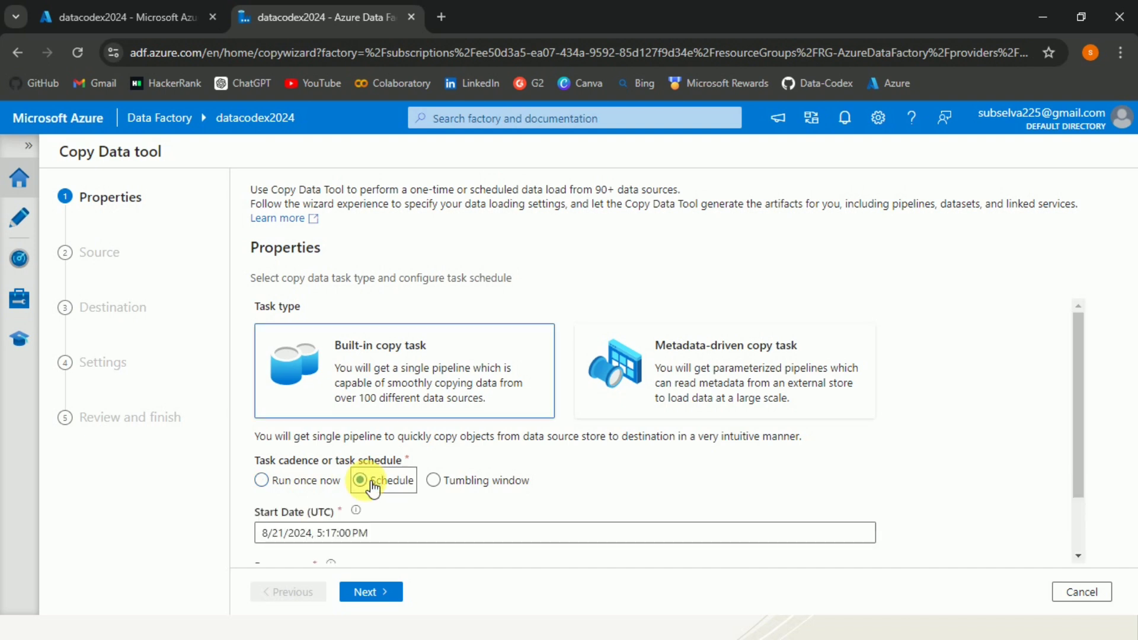
pyautogui.moveTo(1069, 342); pyautogui.dragTo(1086, 425)
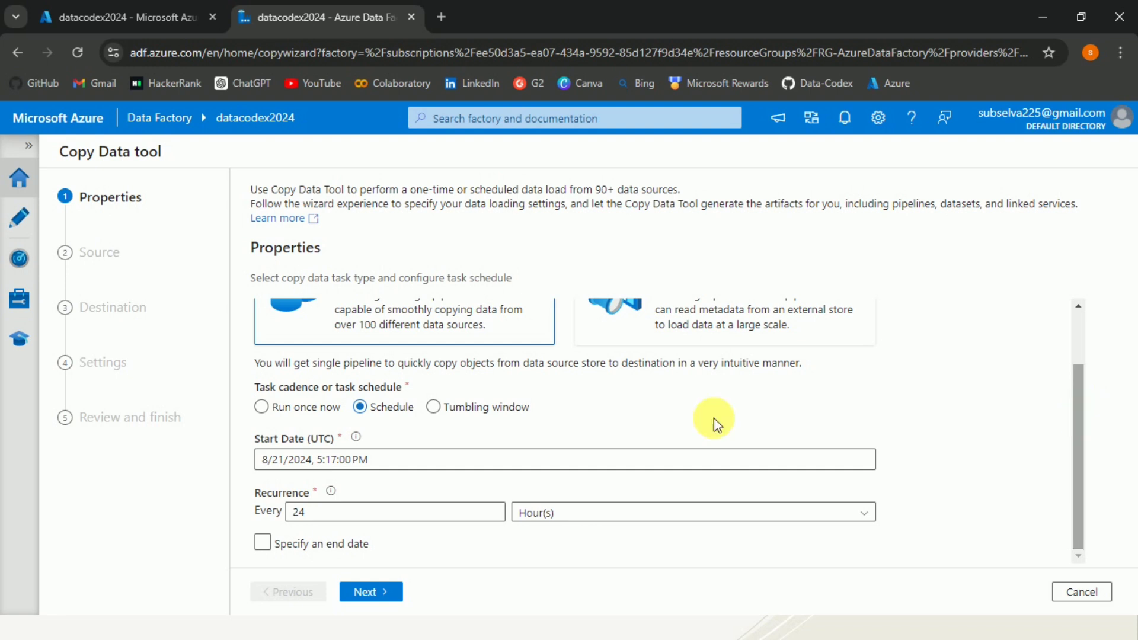
pyautogui.click(453, 412)
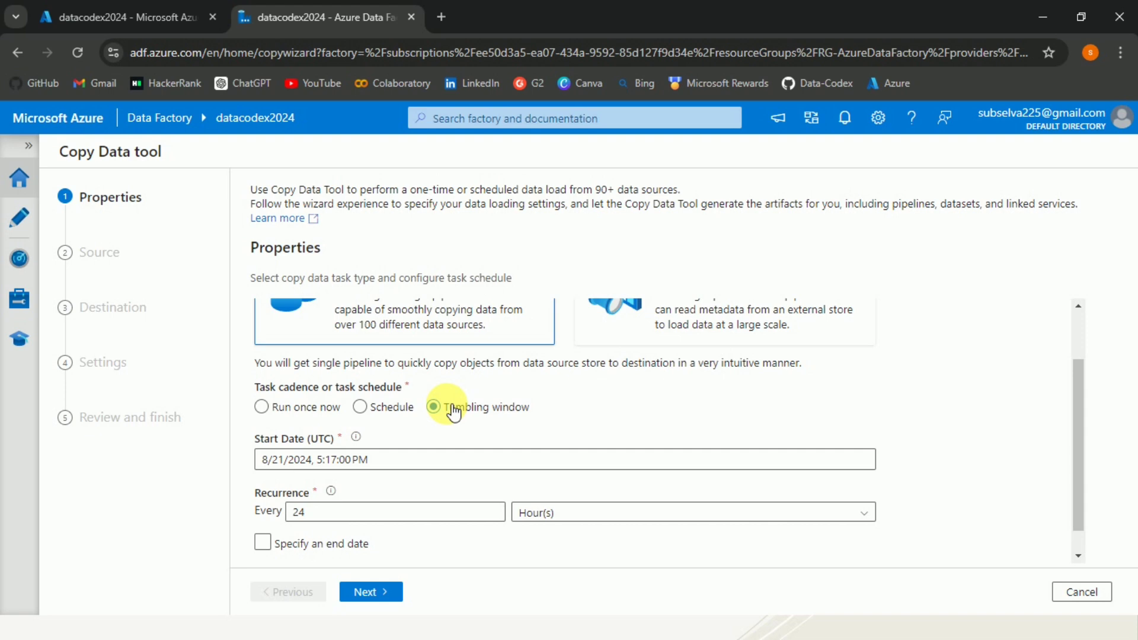
pyautogui.click(261, 406)
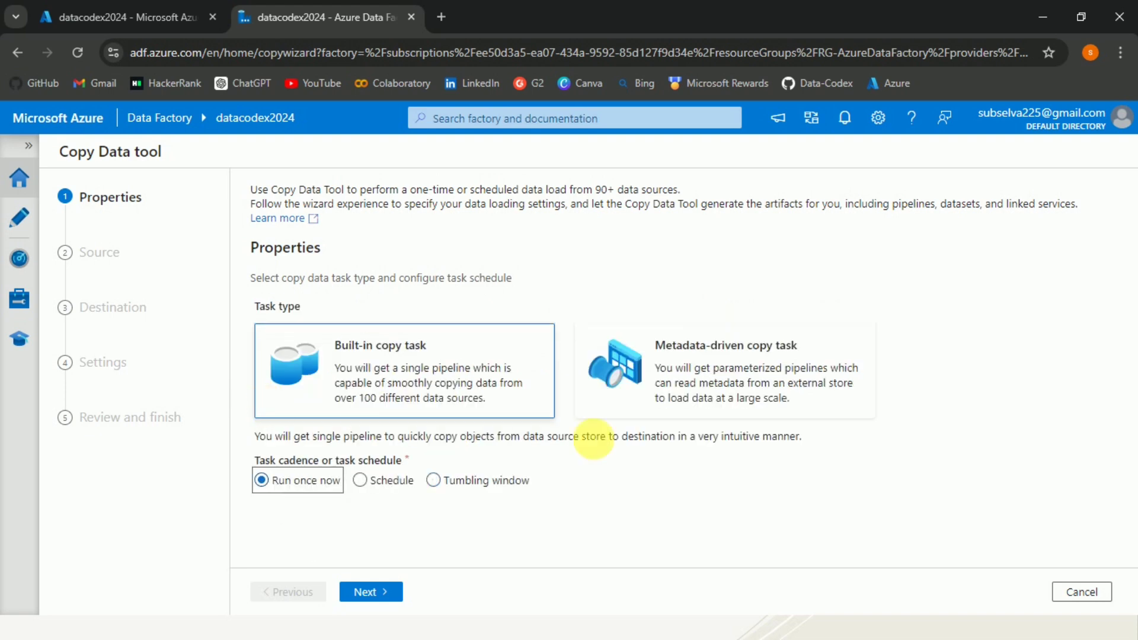
pyautogui.click(590, 493)
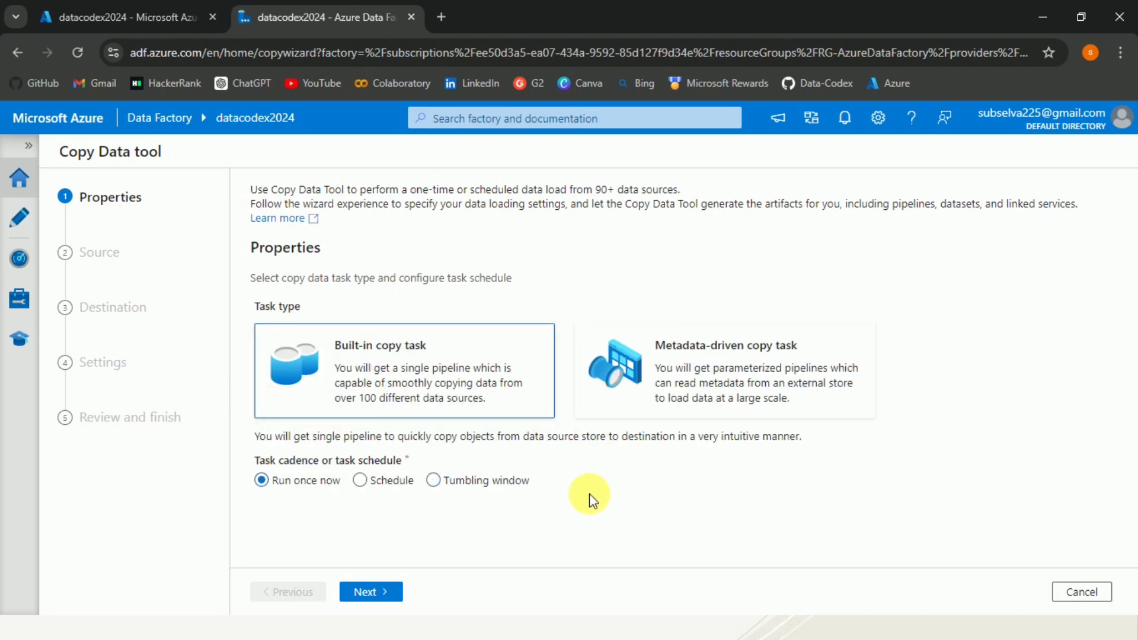
pyautogui.click(359, 595)
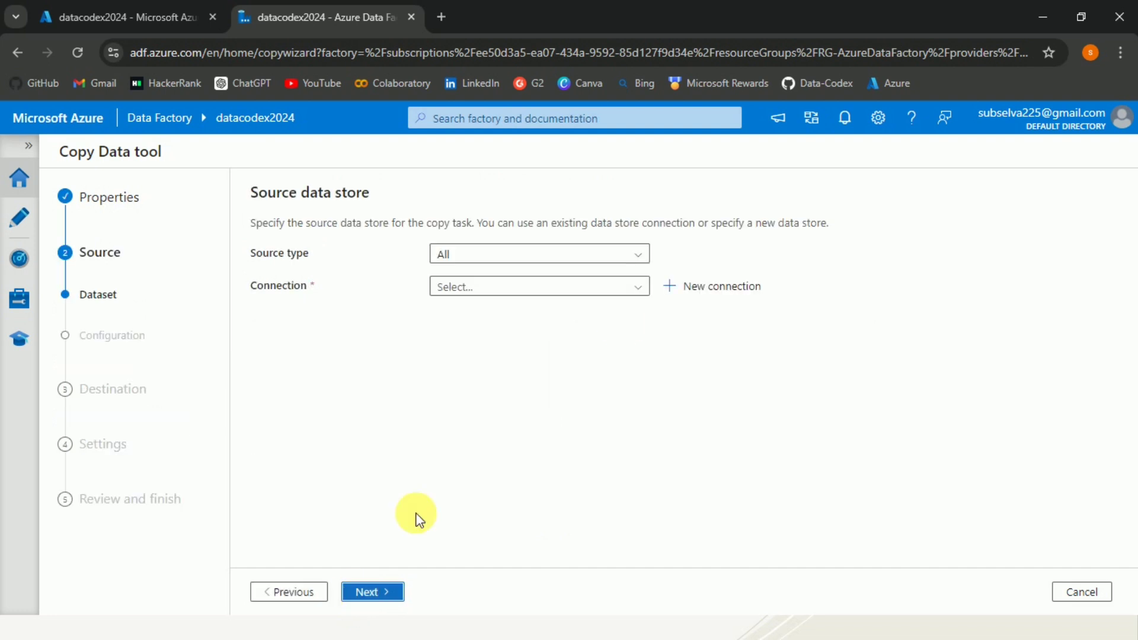
# - Set the source type of the copy task to Azure Data Lake Storage Gen2
pyautogui.click(618, 261)
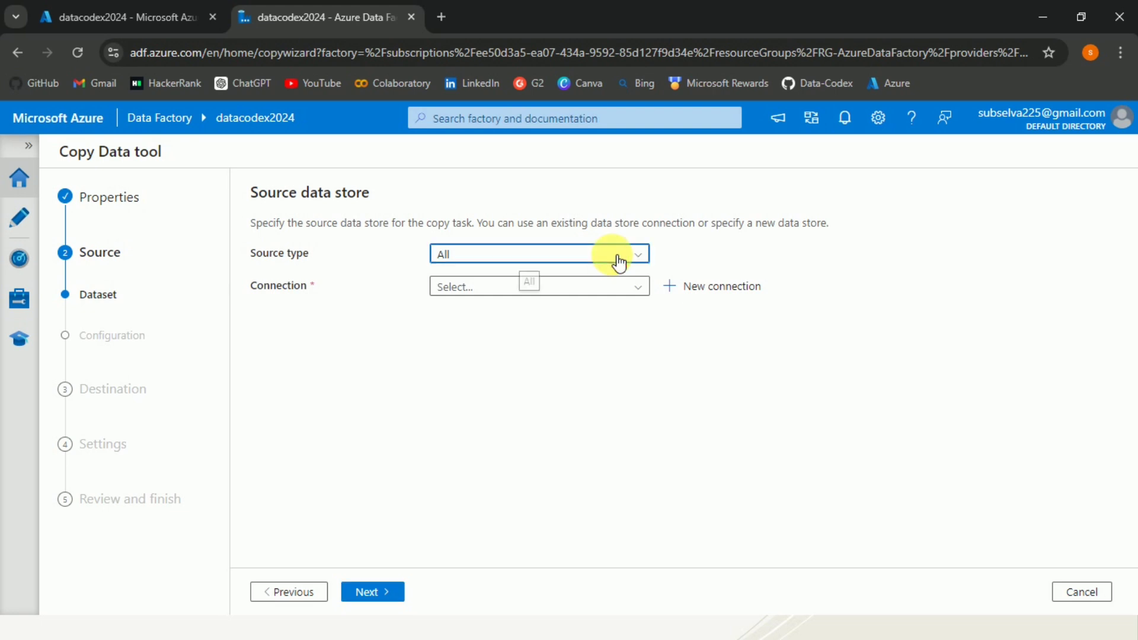
pyautogui.click(641, 257)
pyautogui.click(640, 260)
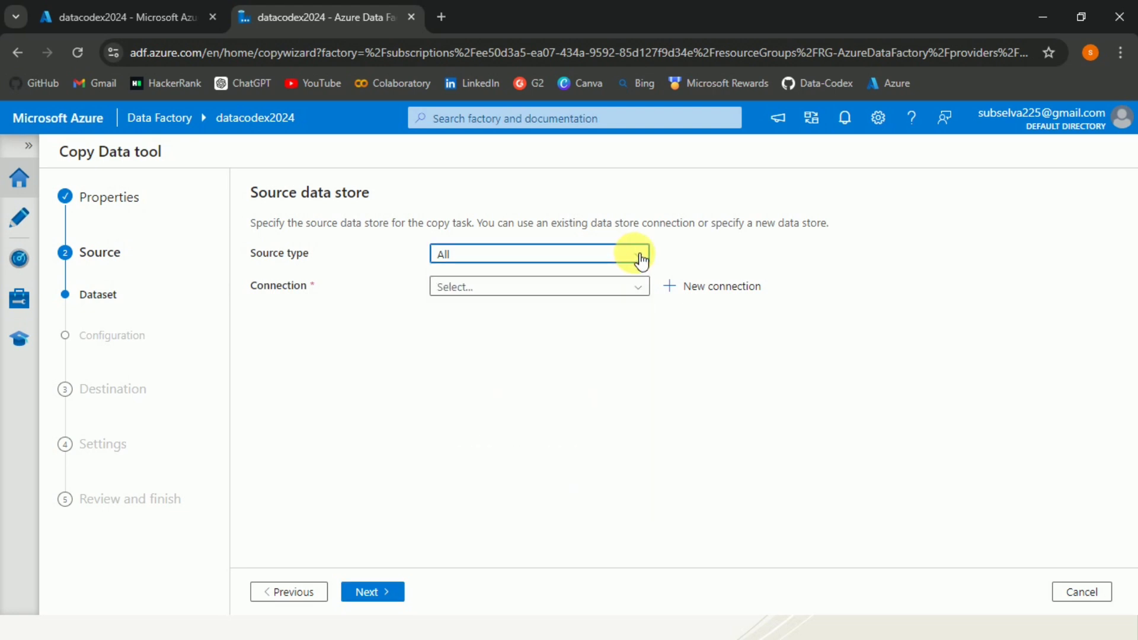
pyautogui.click(640, 258)
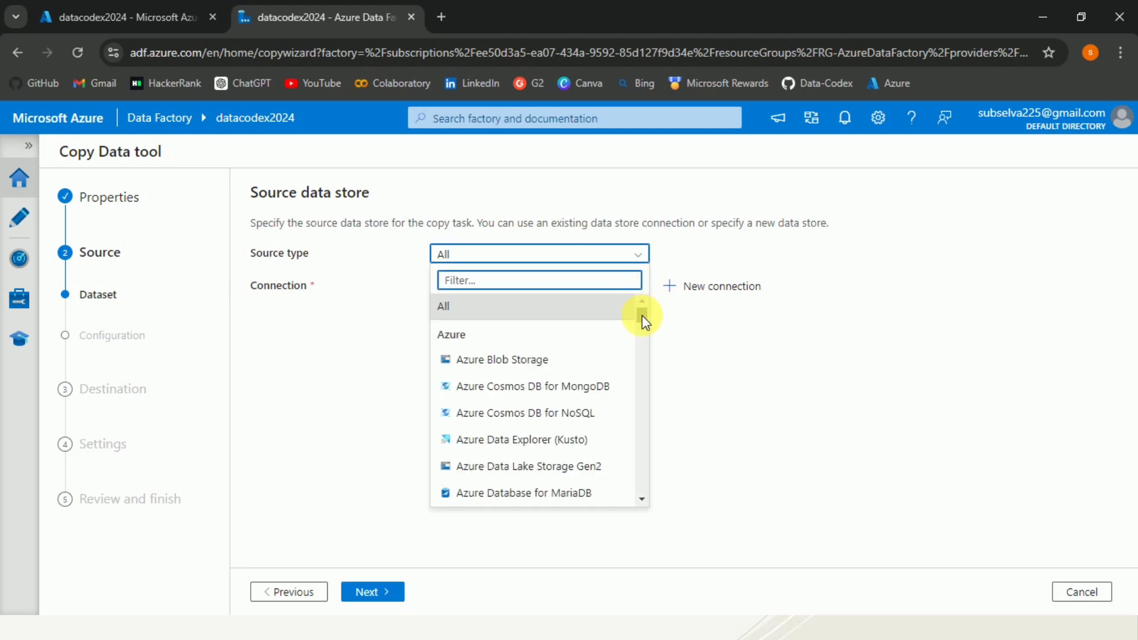
pyautogui.scroll(-3, 640, 421)
pyautogui.moveTo(637, 414); pyautogui.dragTo(643, 304)
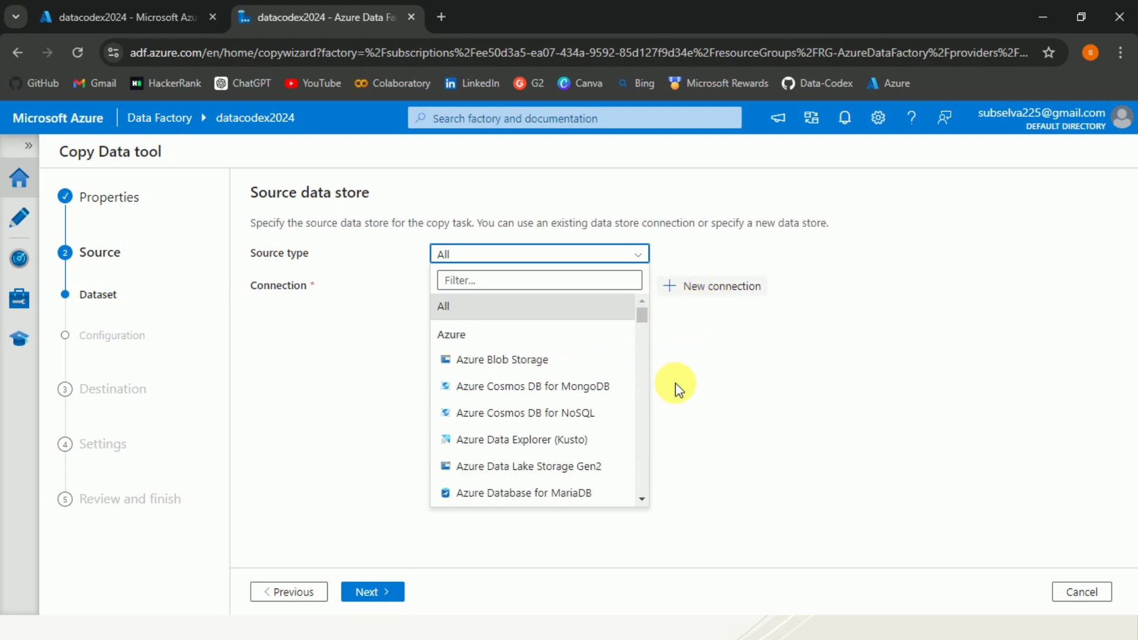
pyautogui.click(535, 477)
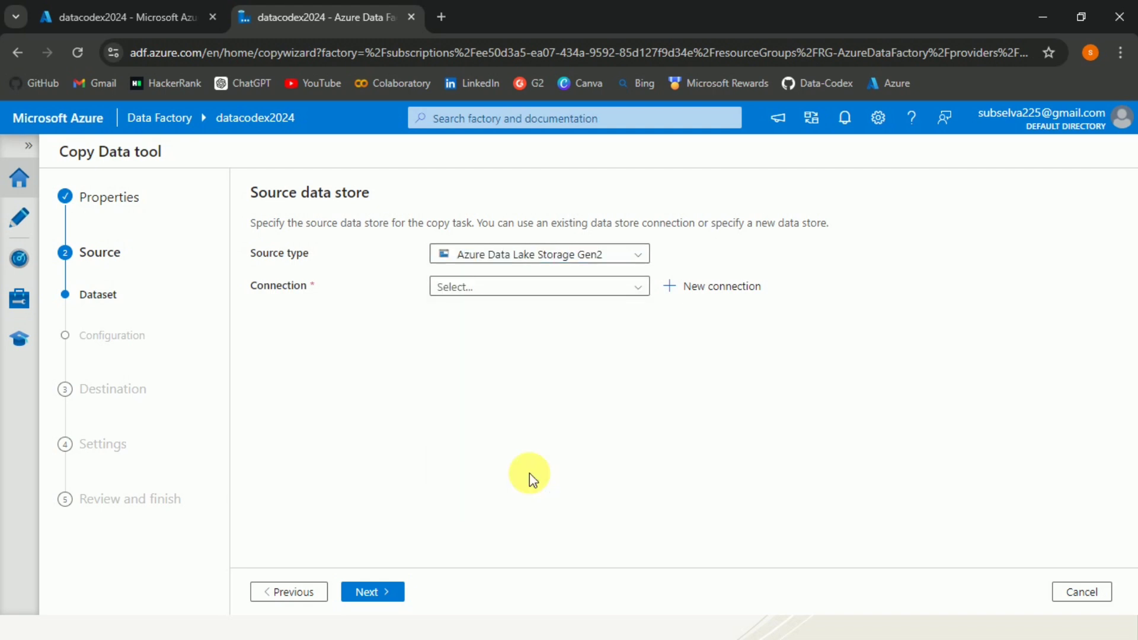
pyautogui.click(684, 290)
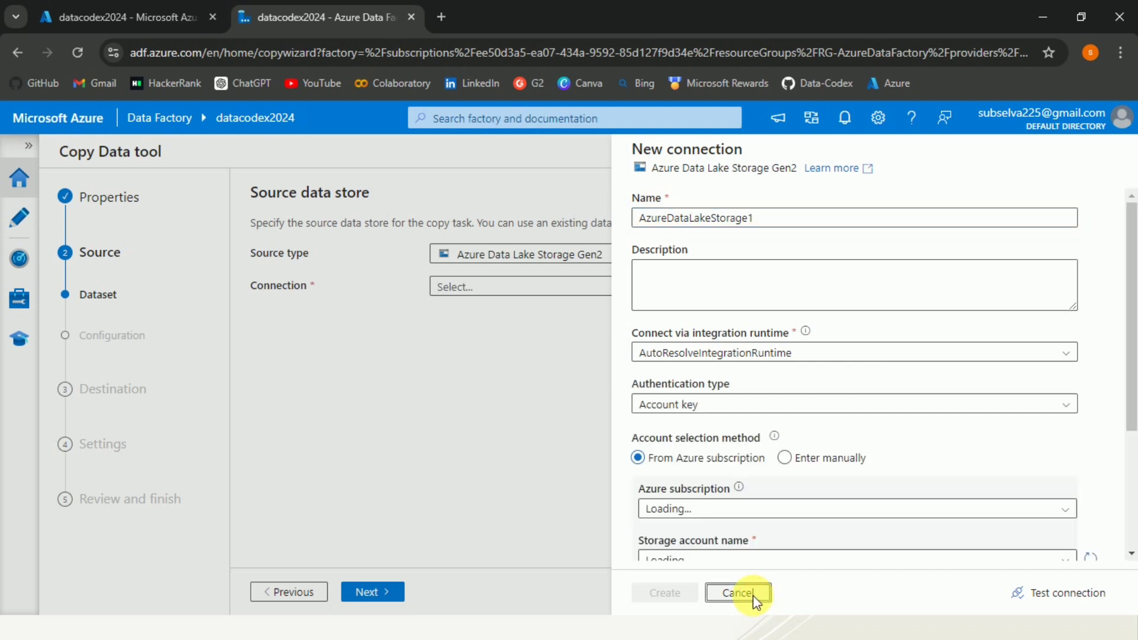
pyautogui.click(737, 592)
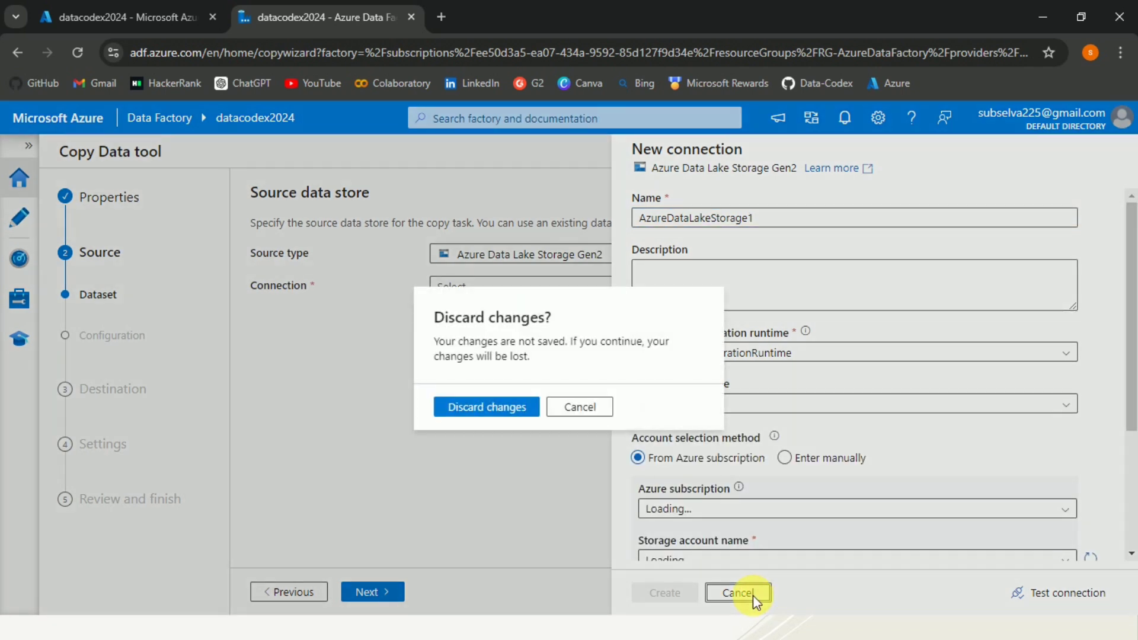
pyautogui.click(562, 410)
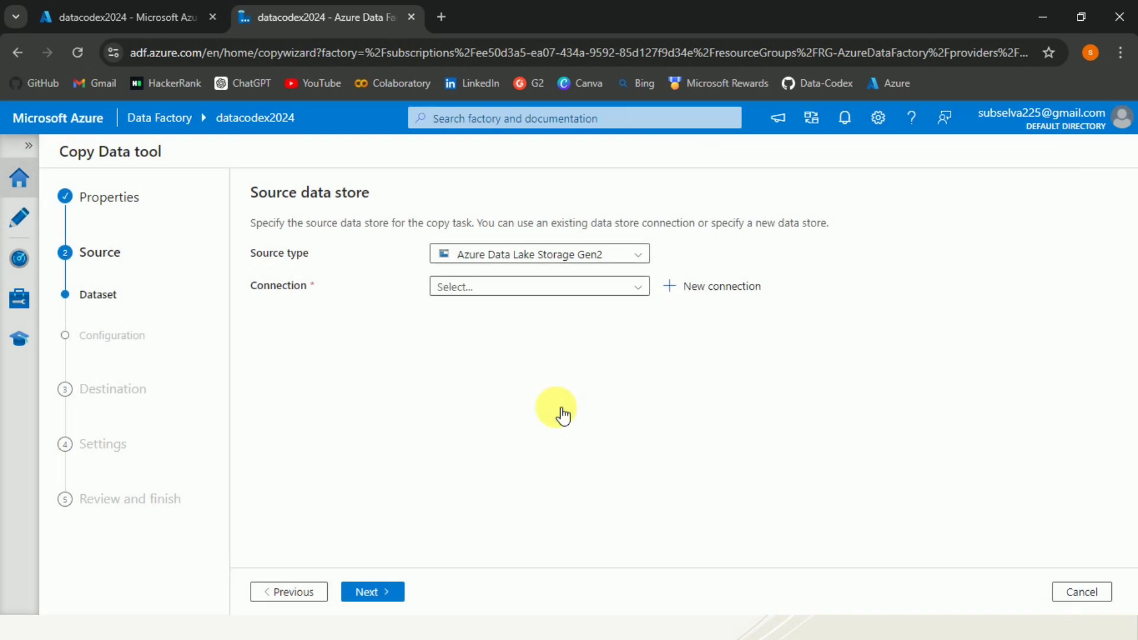
pyautogui.click(634, 289)
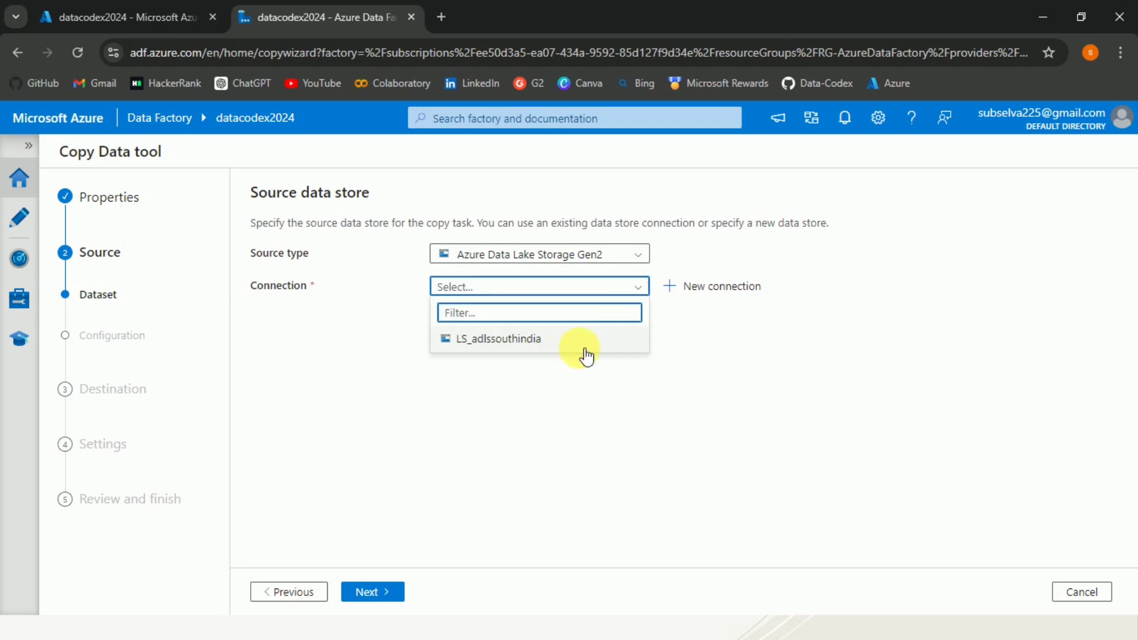
pyautogui.click(732, 342)
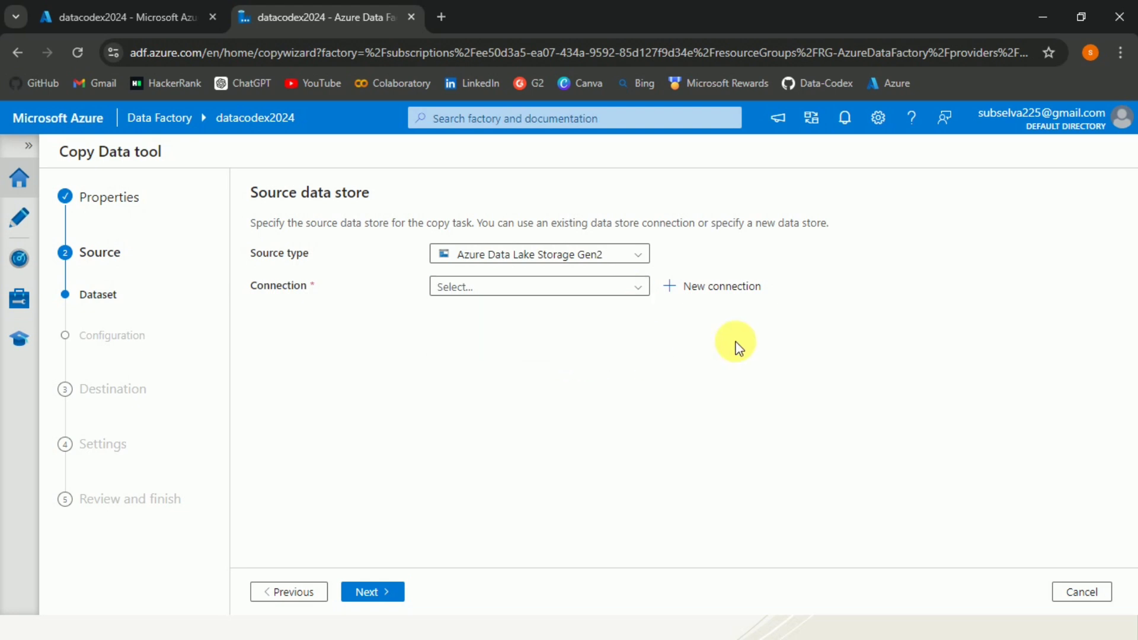
# - Start a new Azure Data Lake Storage Gen2 source connection and name it LS_CDT_ADLS
pyautogui.click(706, 298)
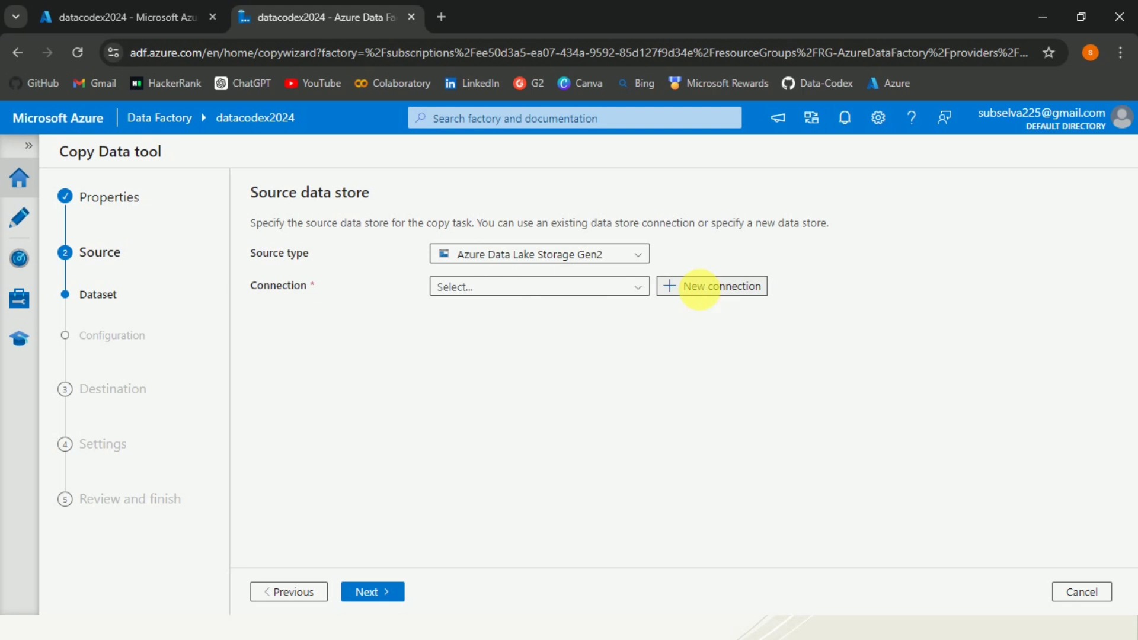
pyautogui.moveTo(765, 224); pyautogui.dragTo(644, 219)
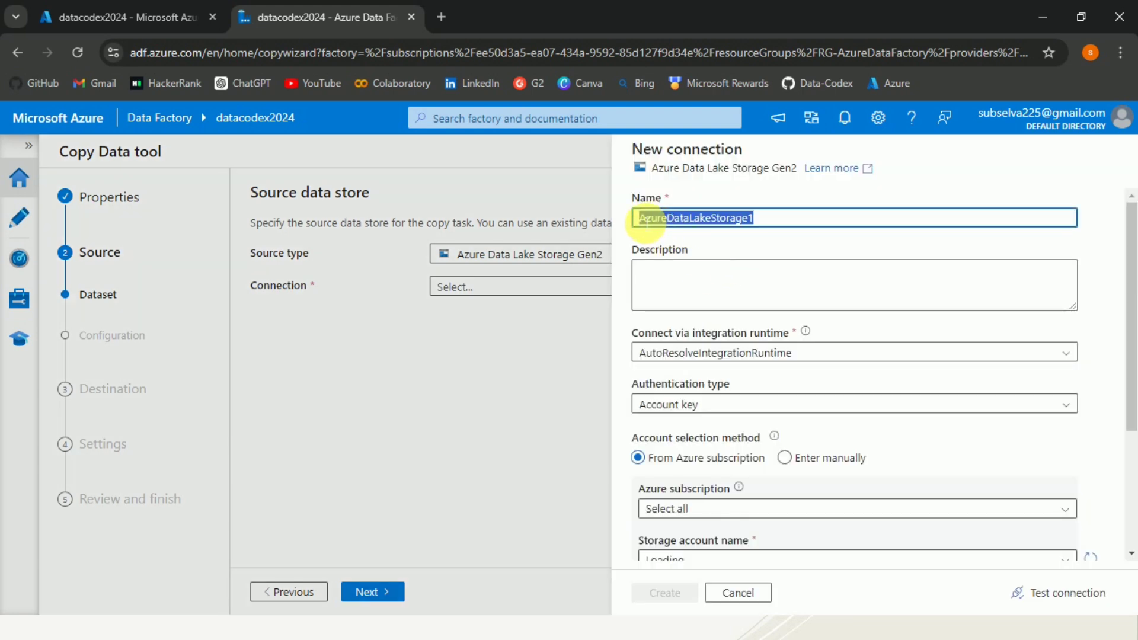
pyautogui.write('LS')
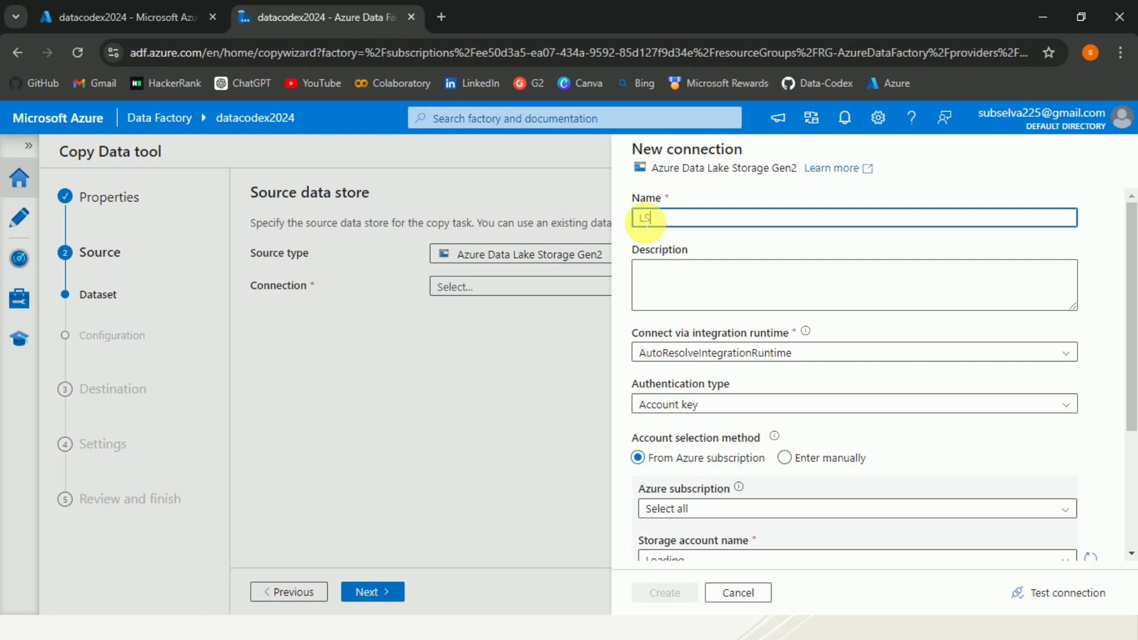
pyautogui.write('_CD')
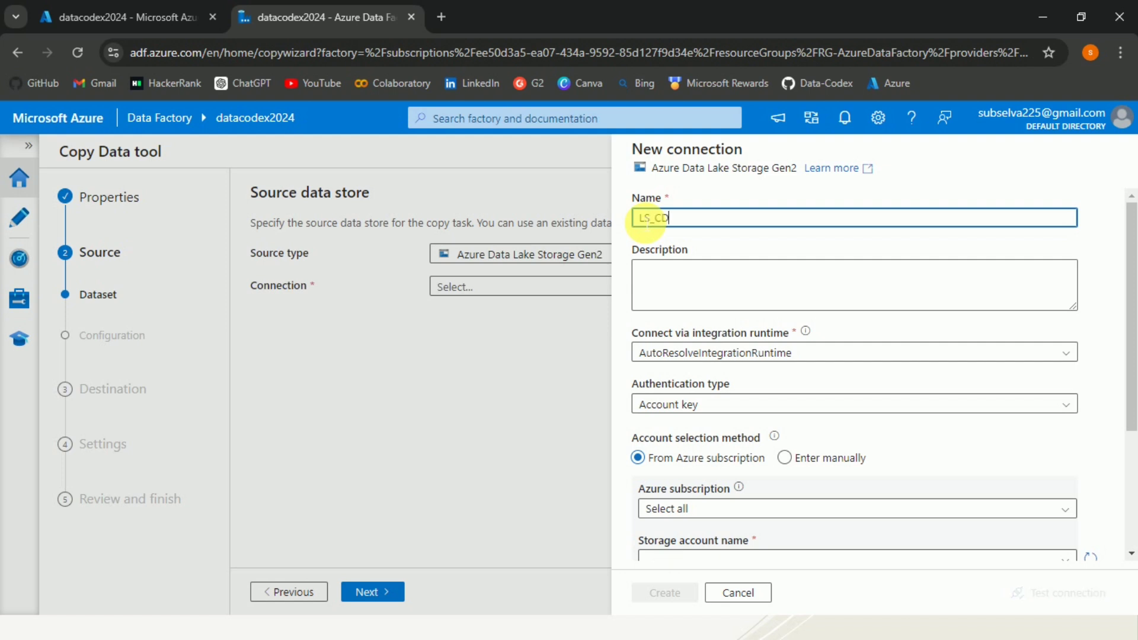
pyautogui.write('T_ADLS')
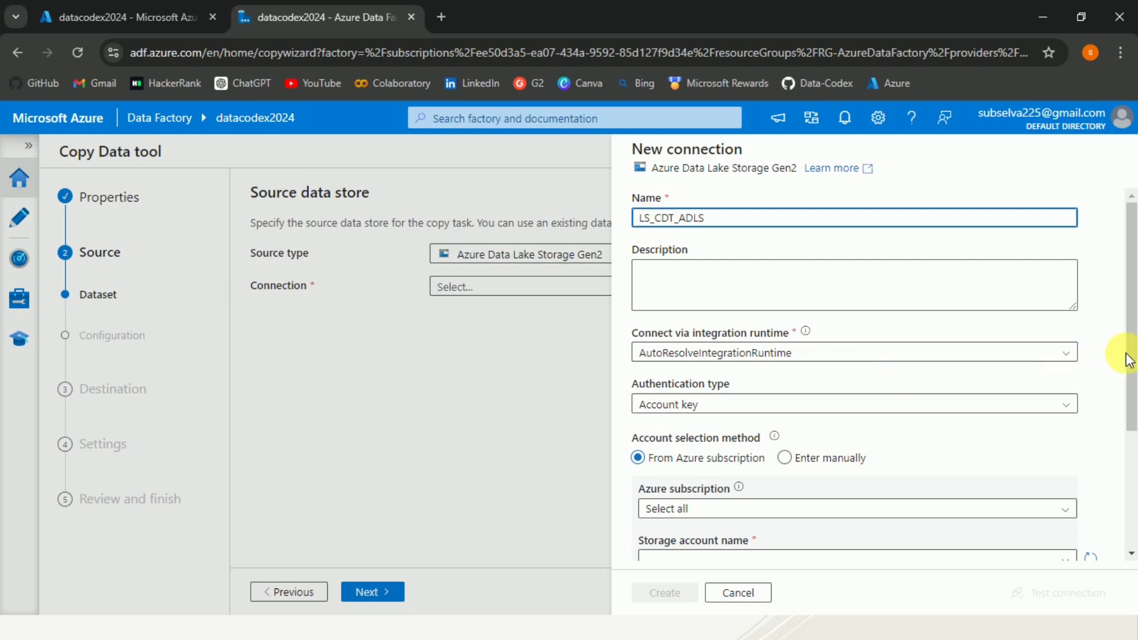
# - Select Microsoft Subscription as the connection's Azure subscription and adlsstoragesouthindia as its storage account
pyautogui.moveTo(1132, 364); pyautogui.dragTo(1133, 418)
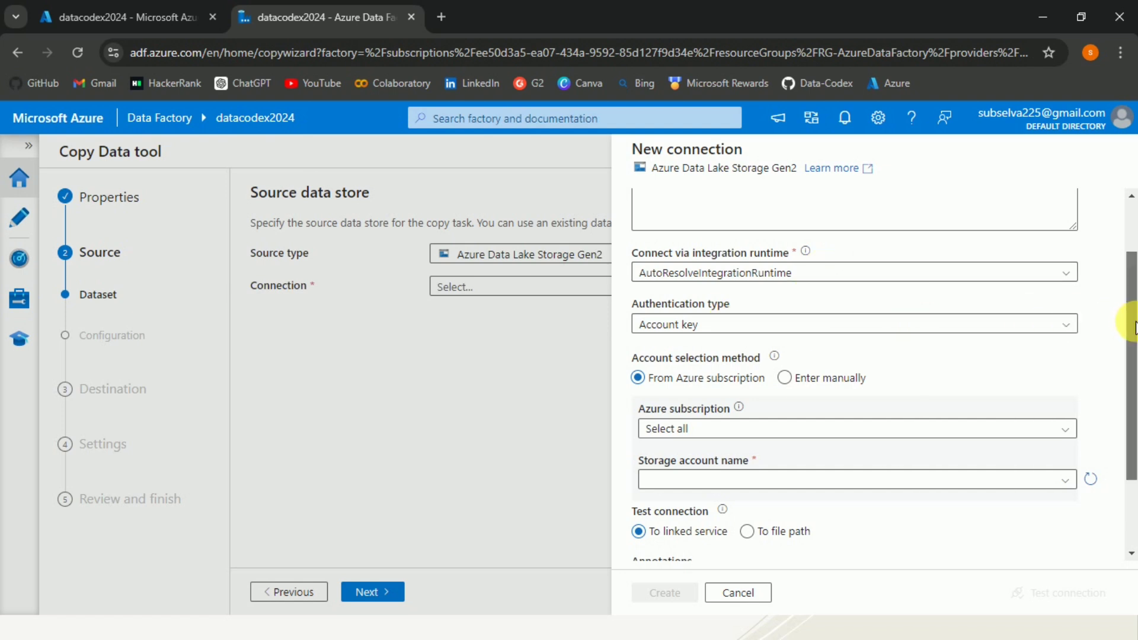
pyautogui.moveTo(1132, 320); pyautogui.dragTo(1133, 338)
pyautogui.click(1034, 405)
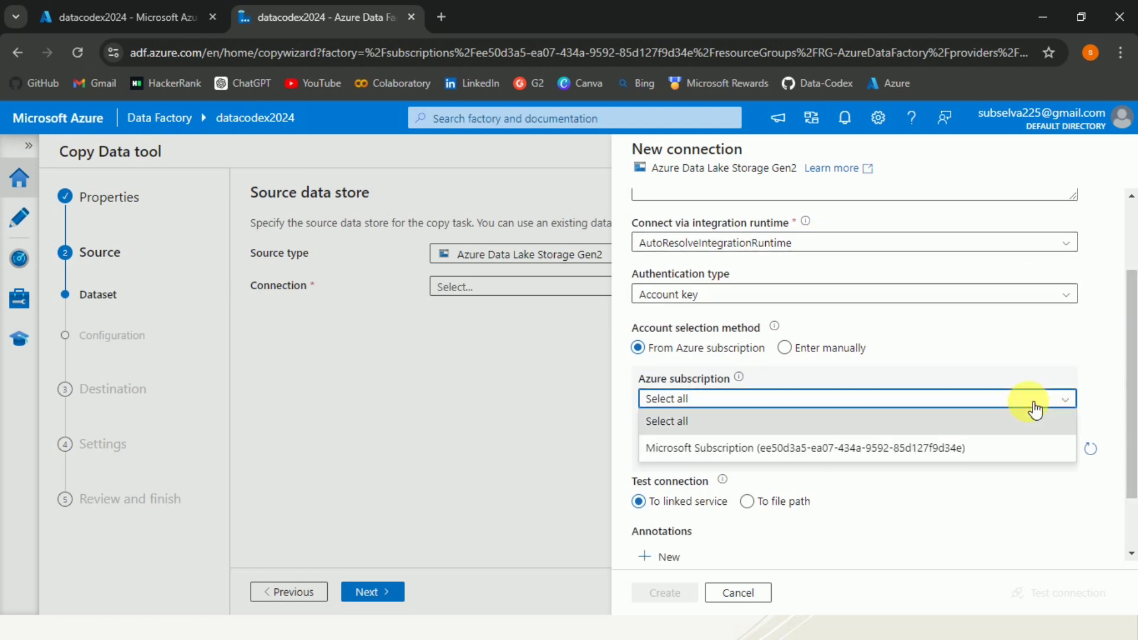
pyautogui.click(970, 445)
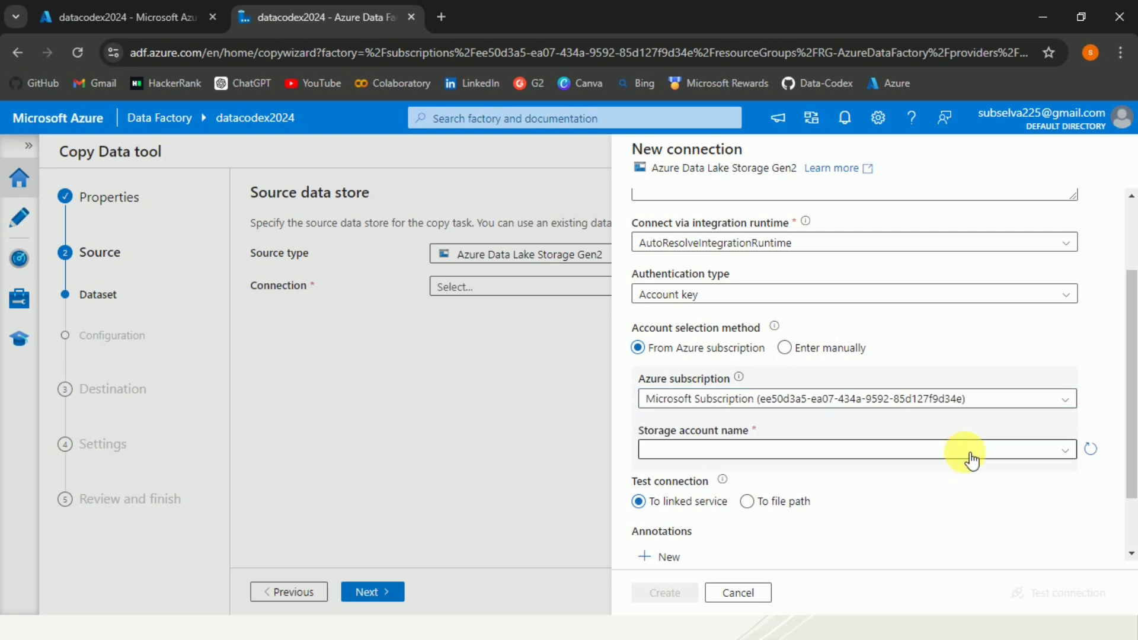
pyautogui.click(971, 455)
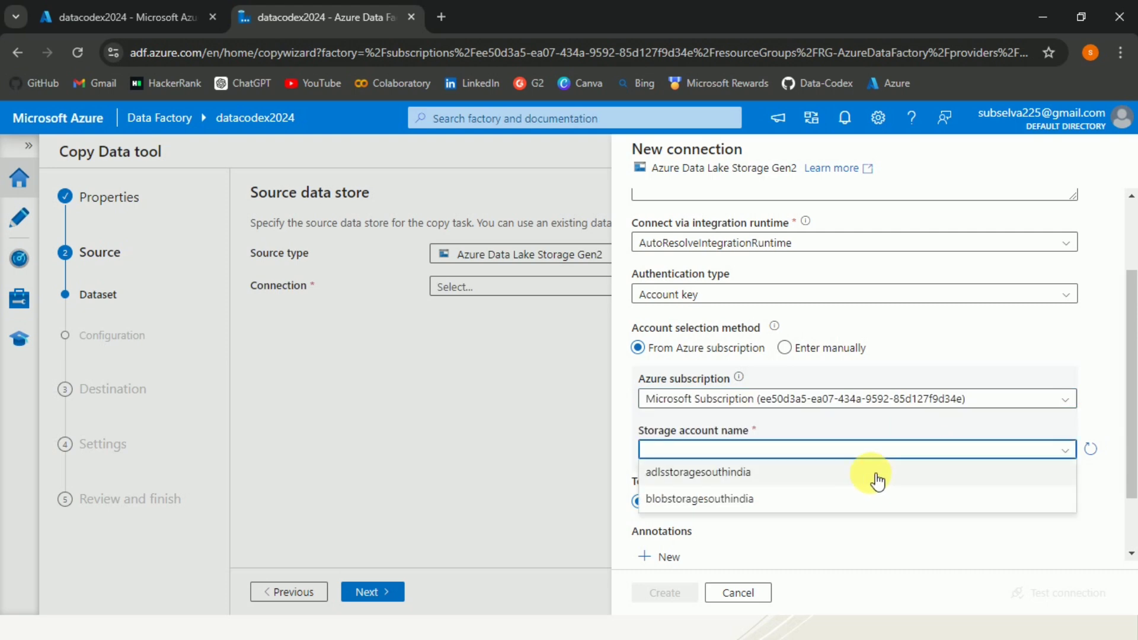
pyautogui.click(781, 474)
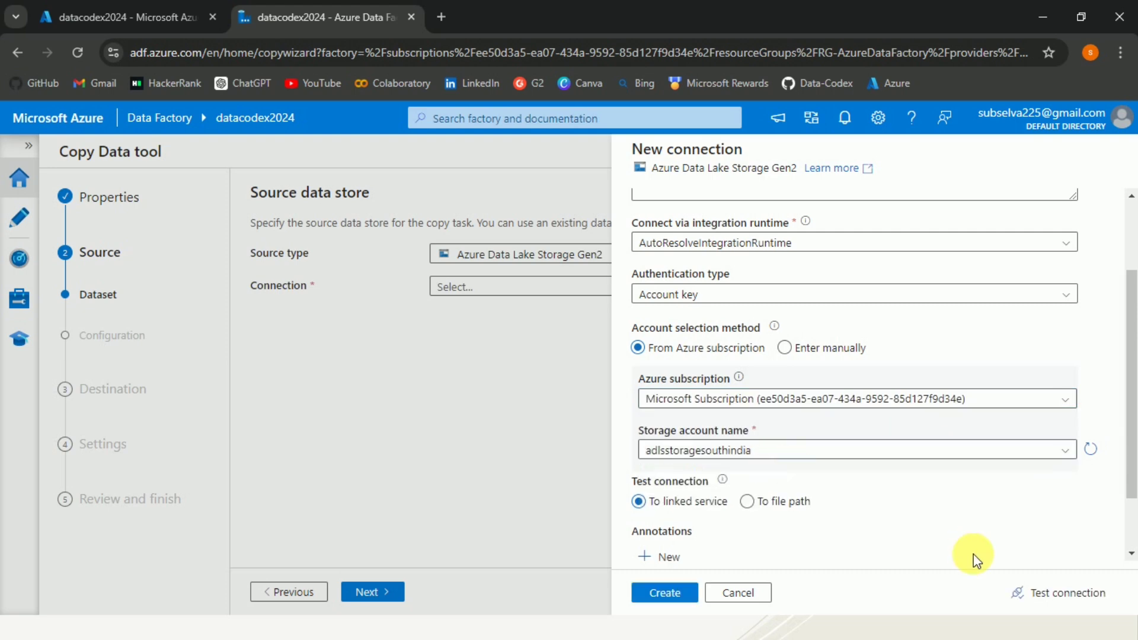
# - Test the new source connection to the linked service and create it
pyautogui.click(1030, 594)
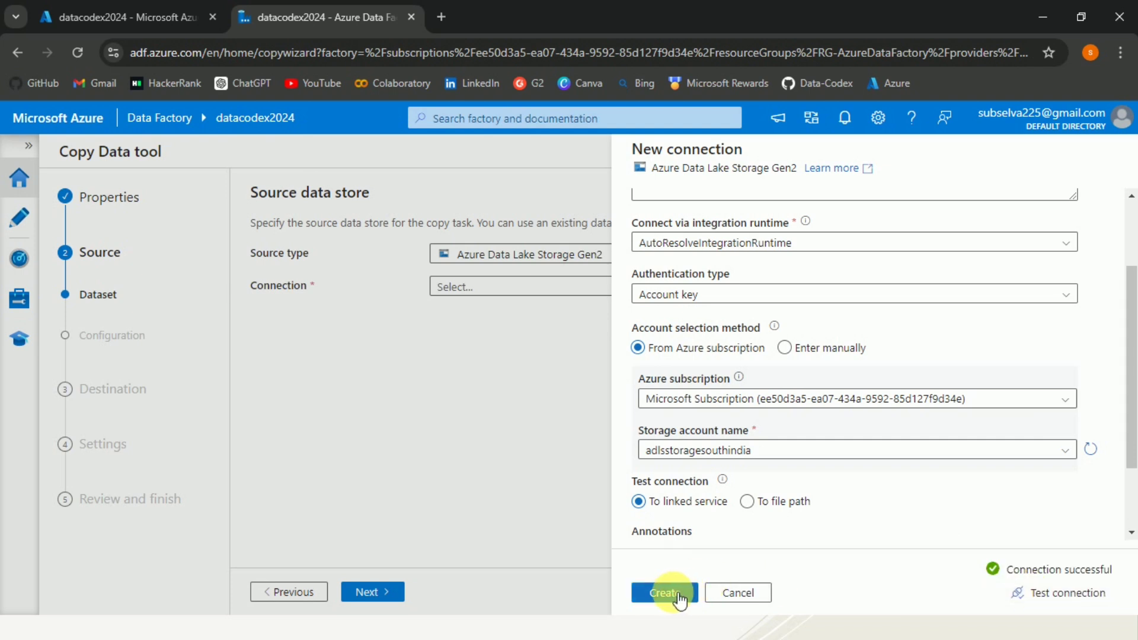
pyautogui.click(681, 596)
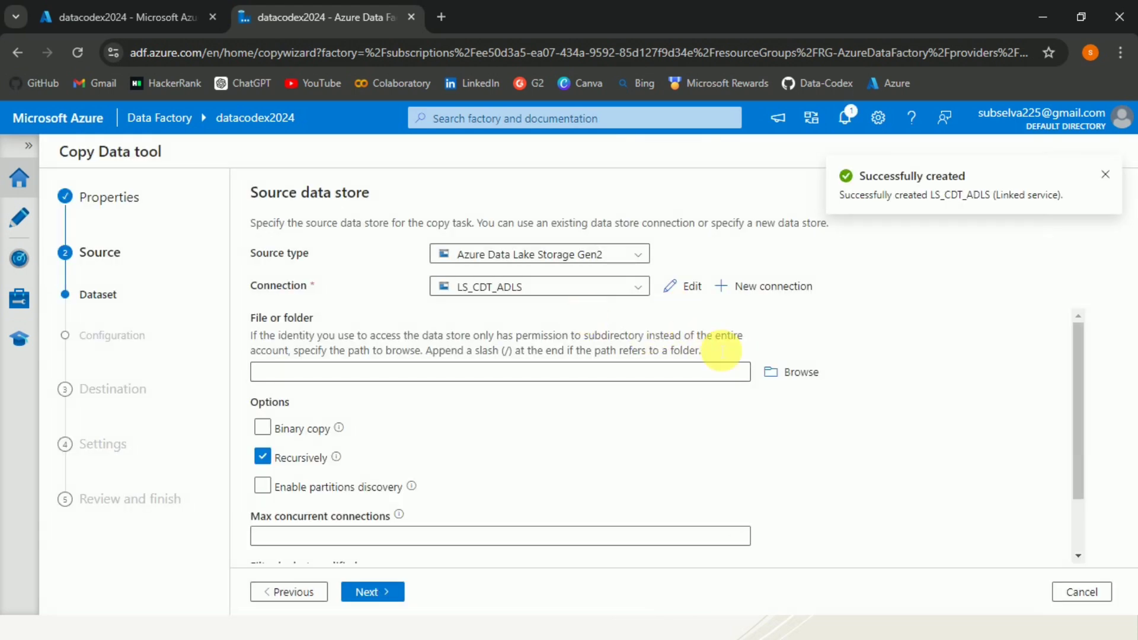
# - Choose the file Test.xlsx in the sample/damo folder as the source file of the copy task
pyautogui.click(773, 373)
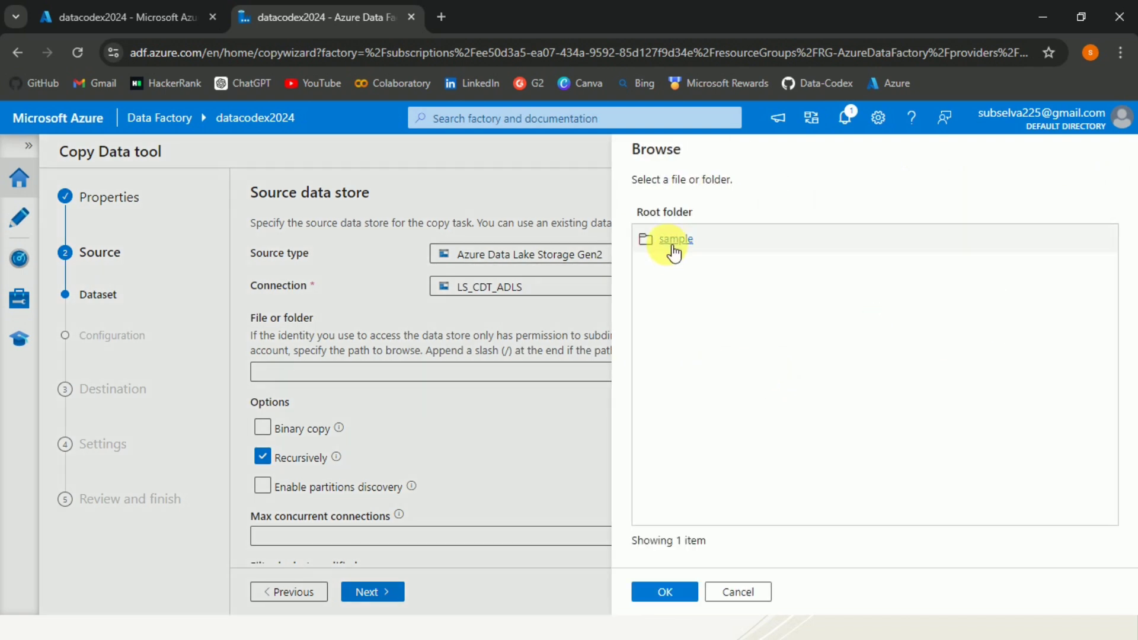
pyautogui.click(675, 239)
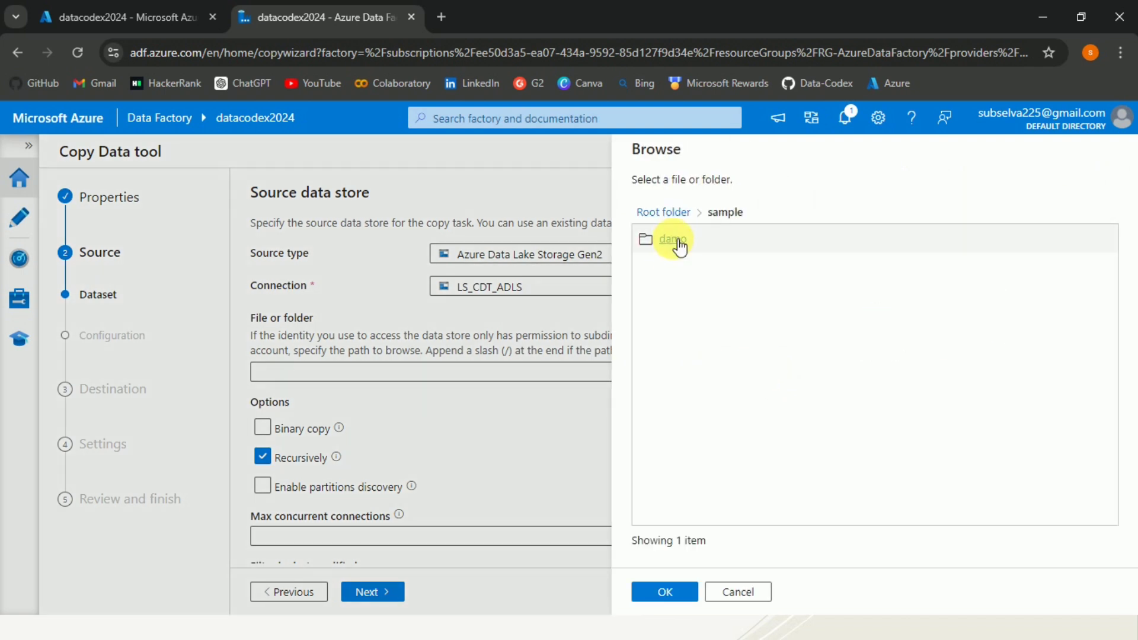
pyautogui.click(676, 239)
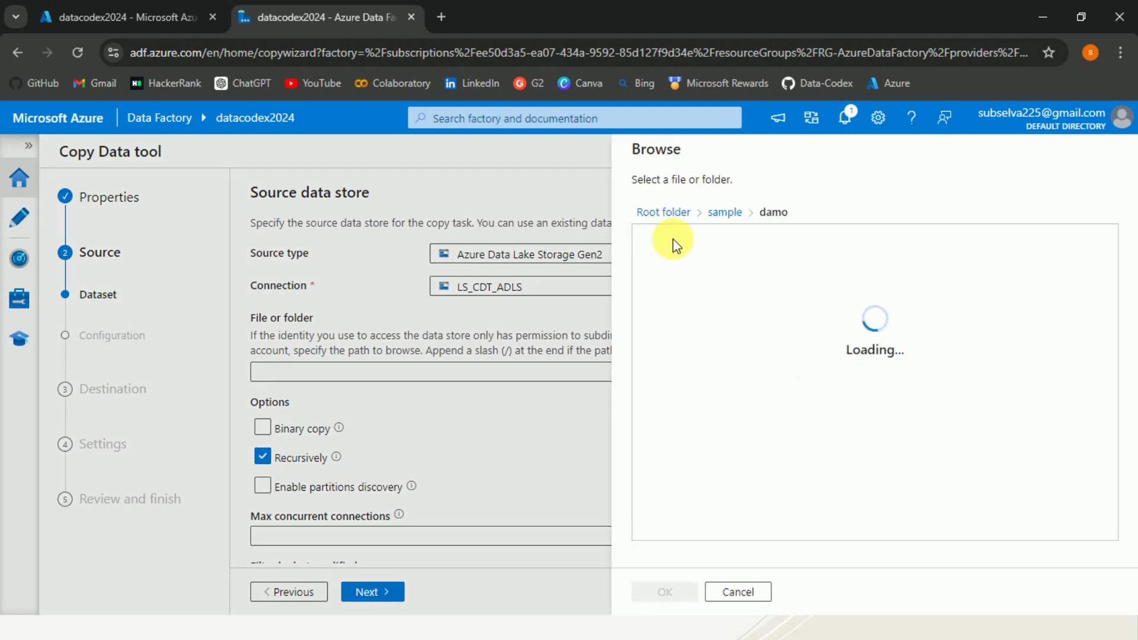
pyautogui.click(720, 249)
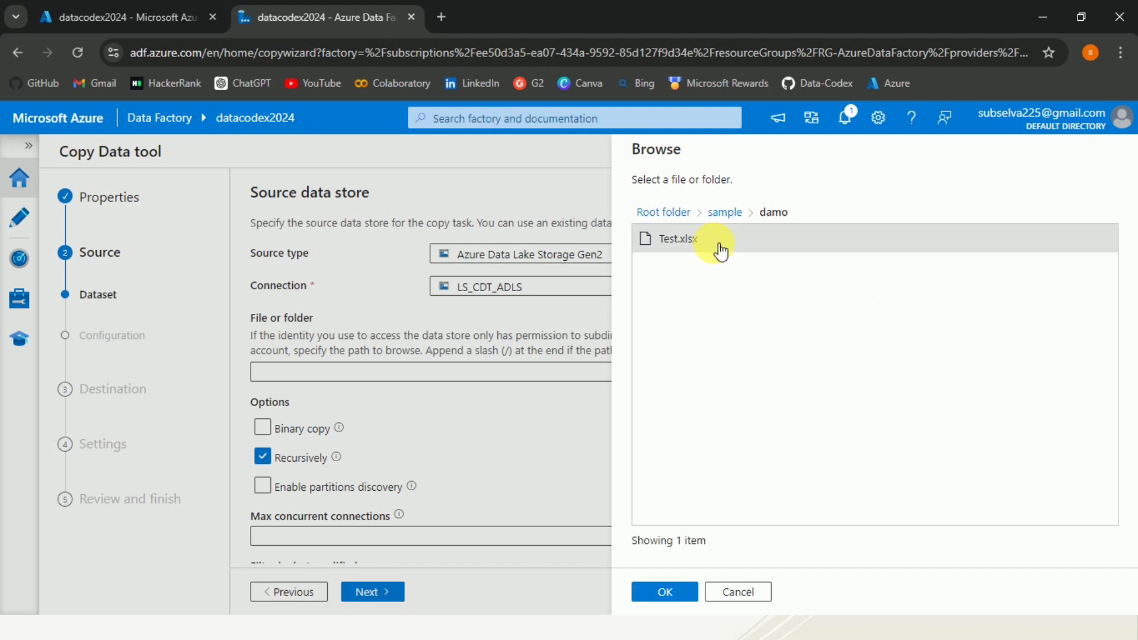
pyautogui.click(665, 593)
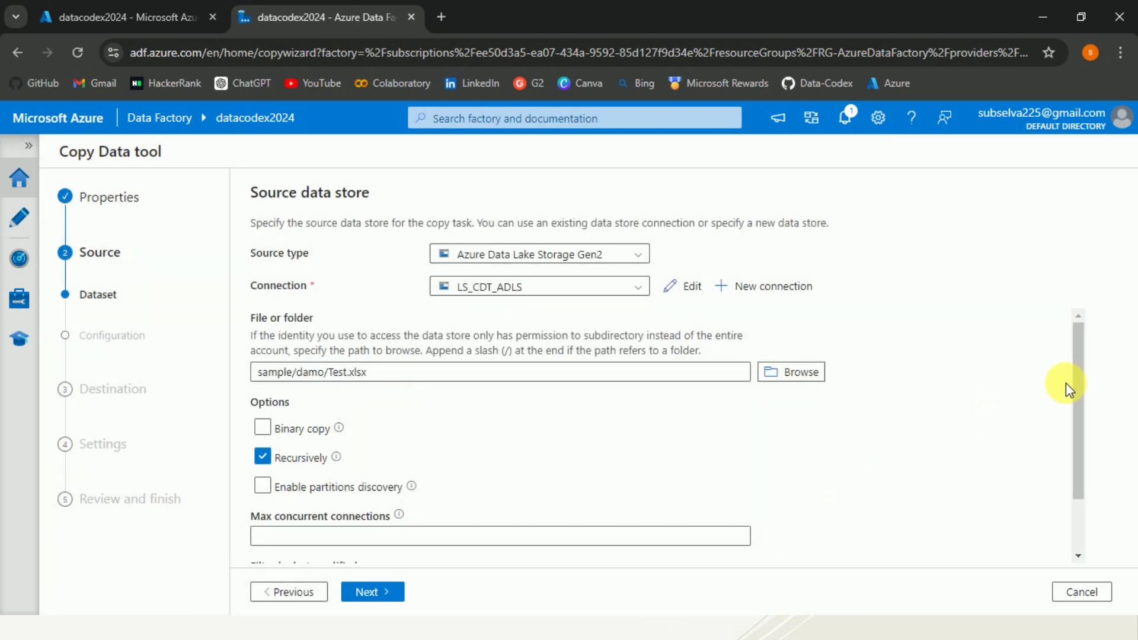
pyautogui.moveTo(1079, 399); pyautogui.dragTo(1079, 361)
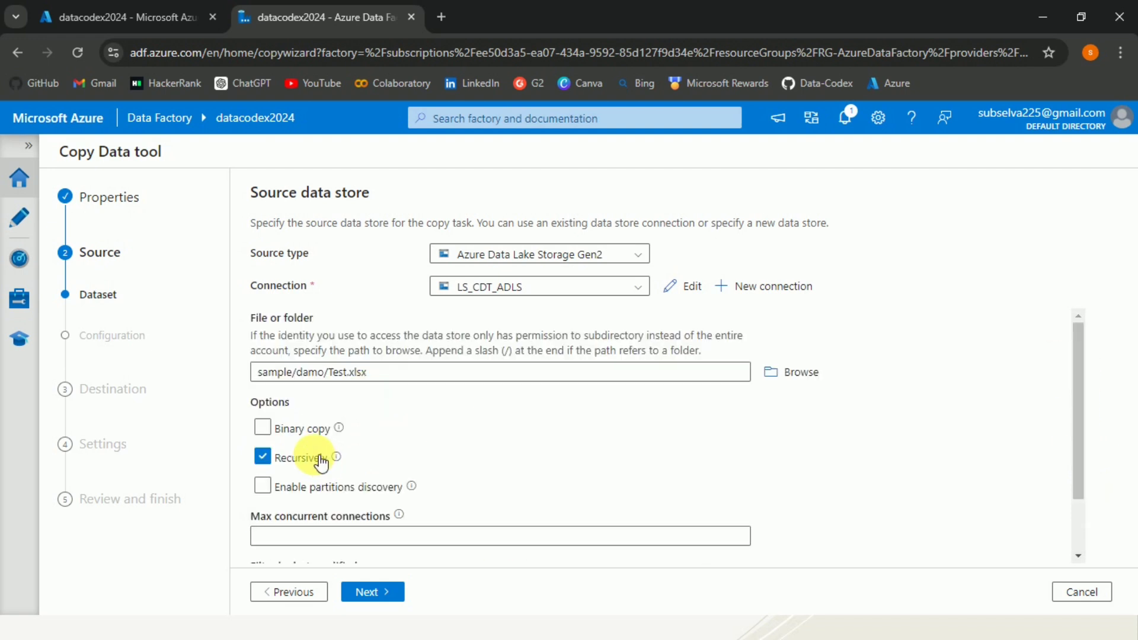
pyautogui.click(349, 492)
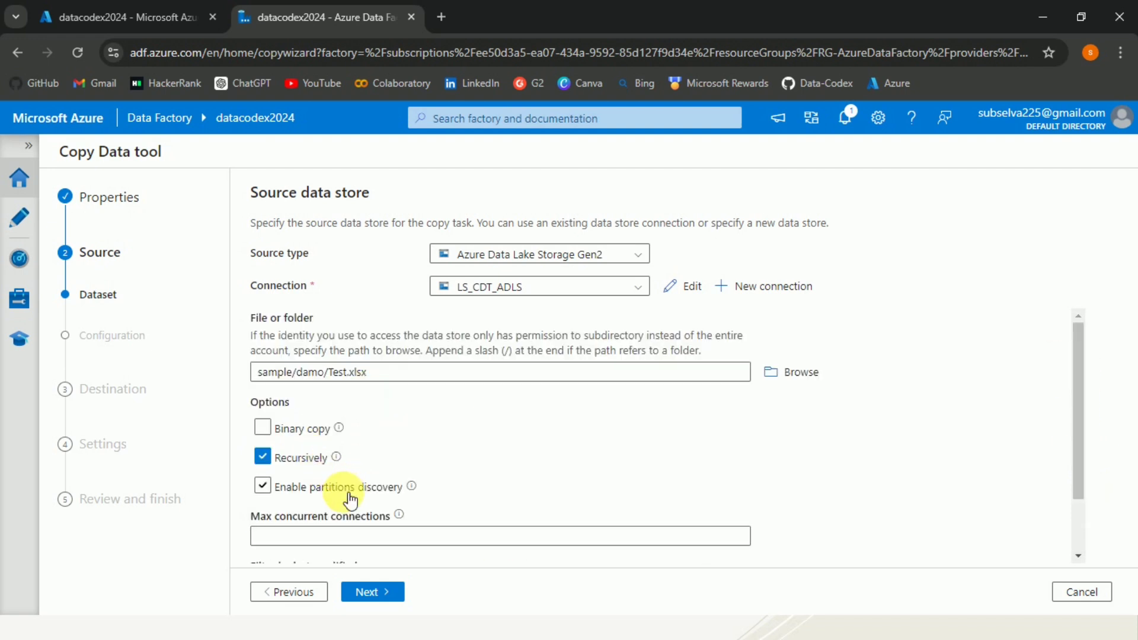
pyautogui.click(332, 485)
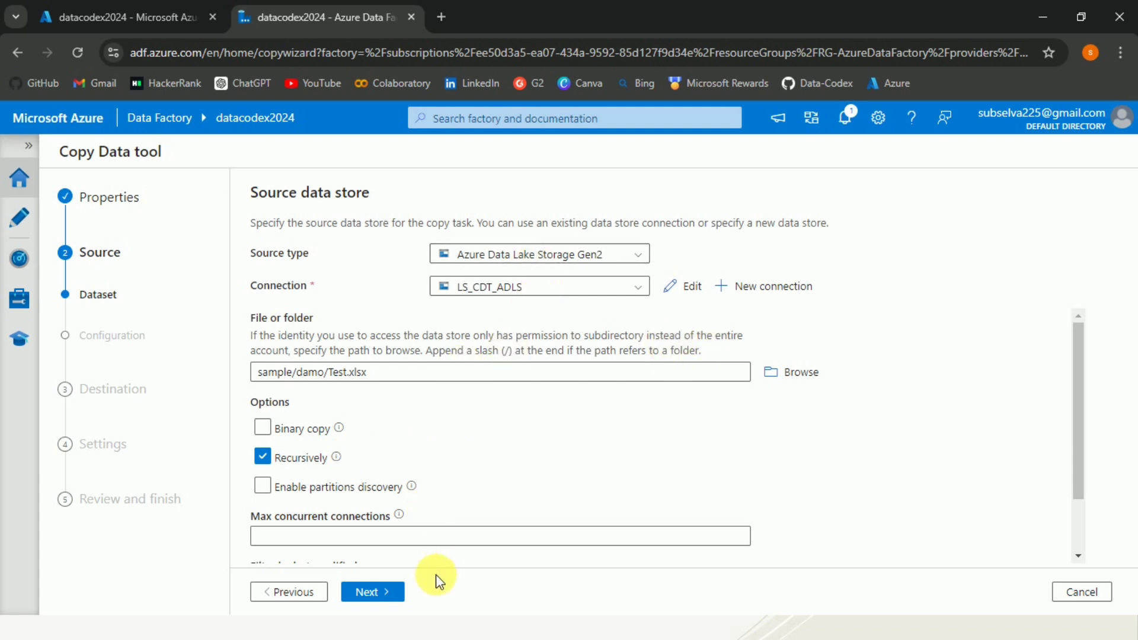
# - Proceed to the source file format settings and select Salary as the Excel sheet name
pyautogui.click(403, 593)
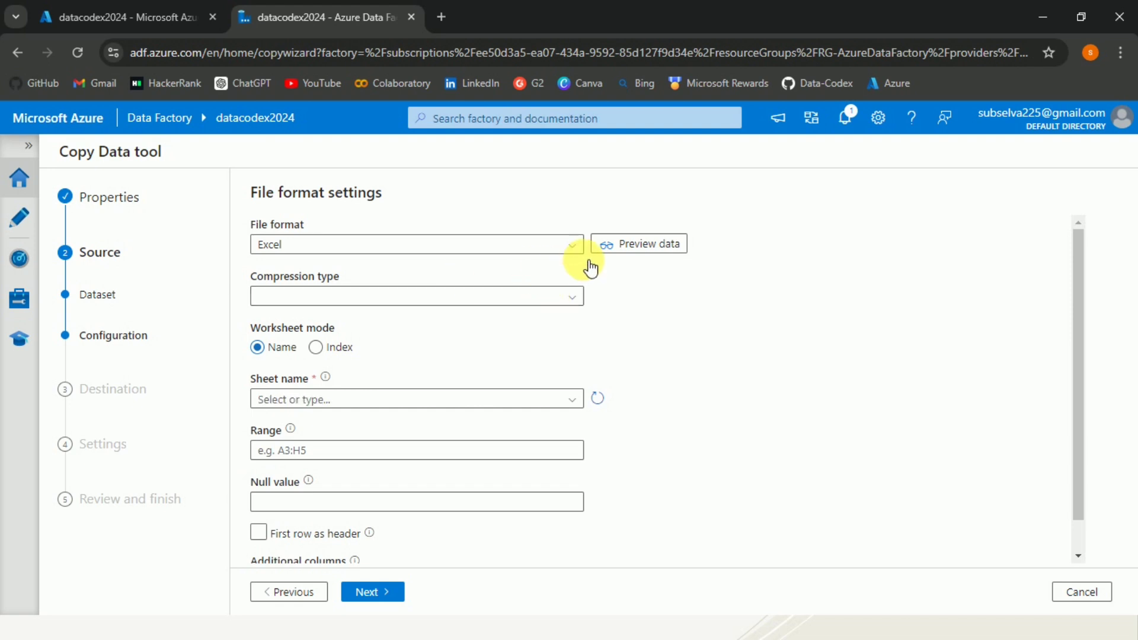
pyautogui.click(575, 300)
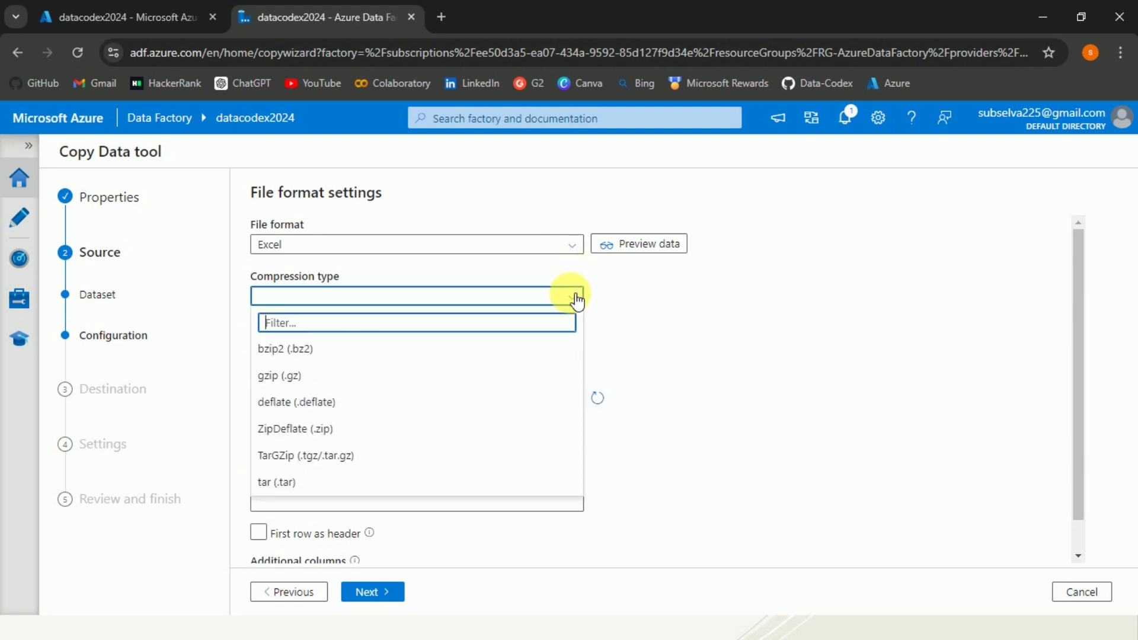
pyautogui.click(724, 333)
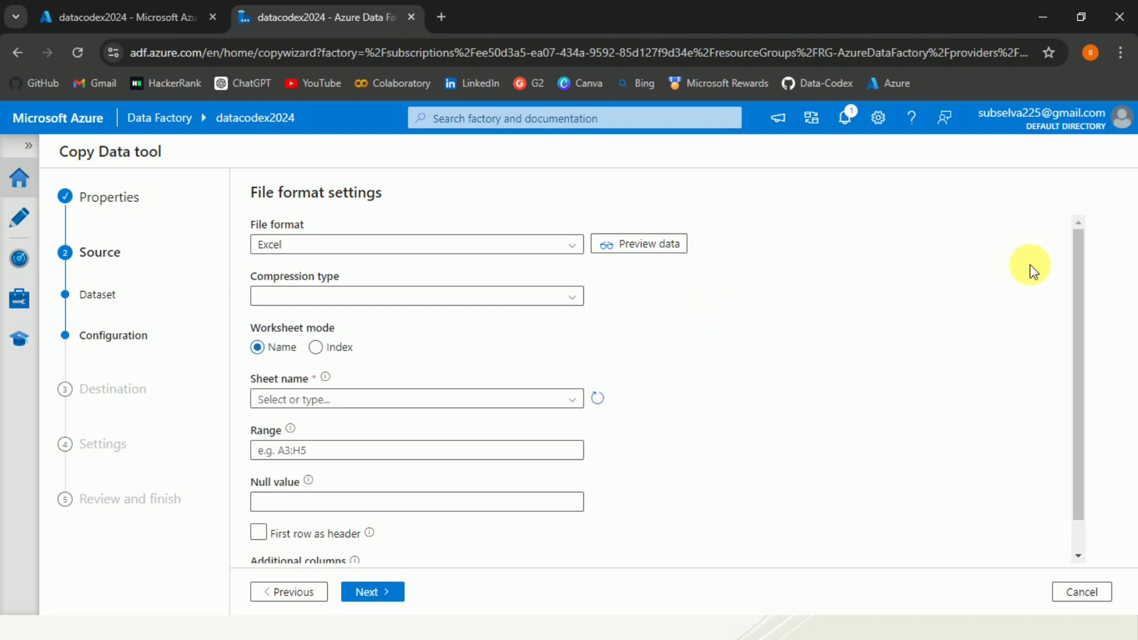
pyautogui.moveTo(1076, 294); pyautogui.dragTo(1079, 316)
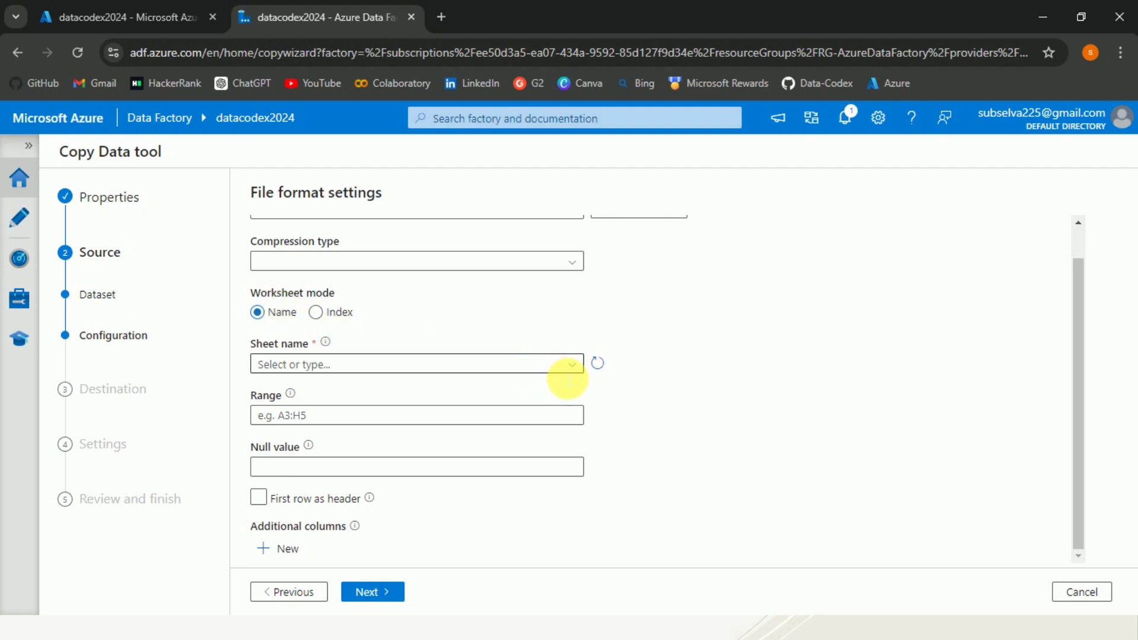
pyautogui.click(572, 366)
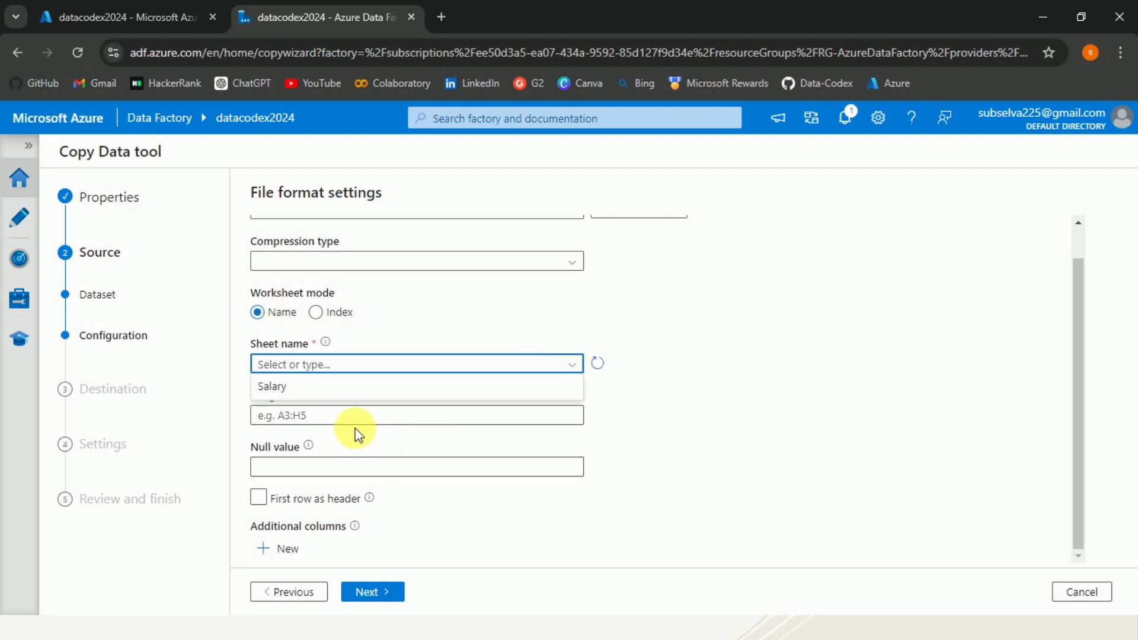
pyautogui.click(282, 386)
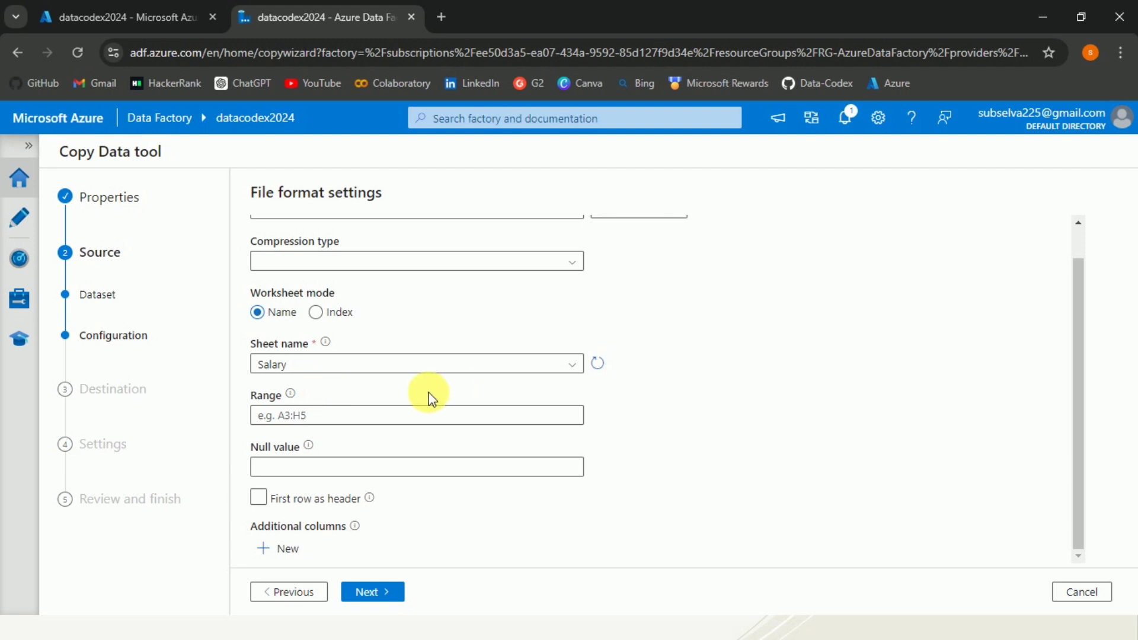
pyautogui.click(288, 415)
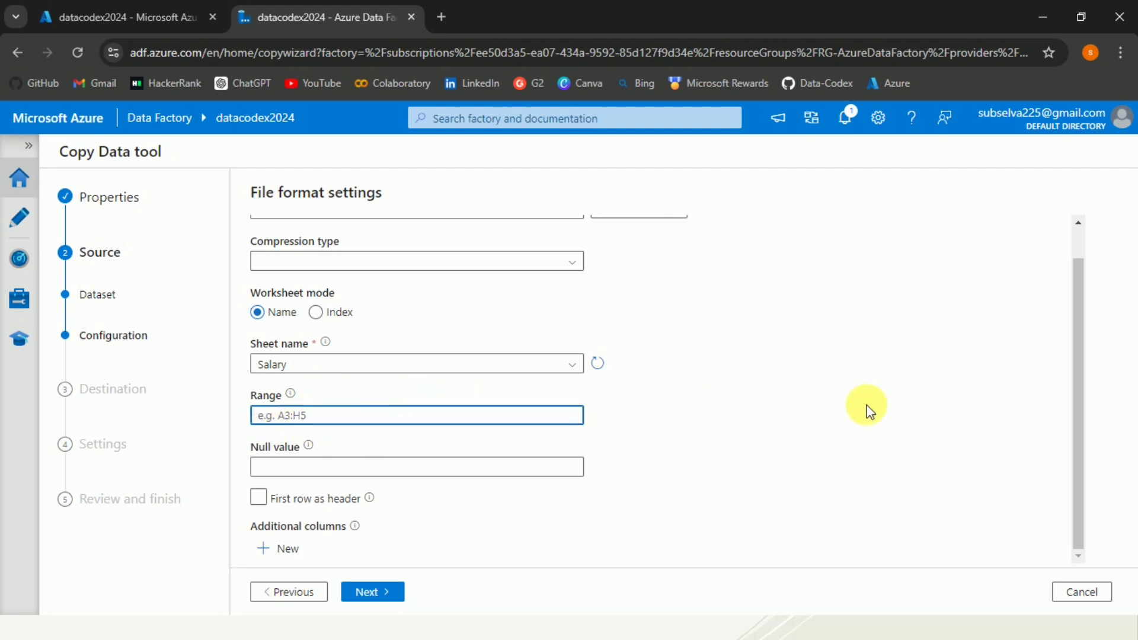
pyautogui.click(1075, 361)
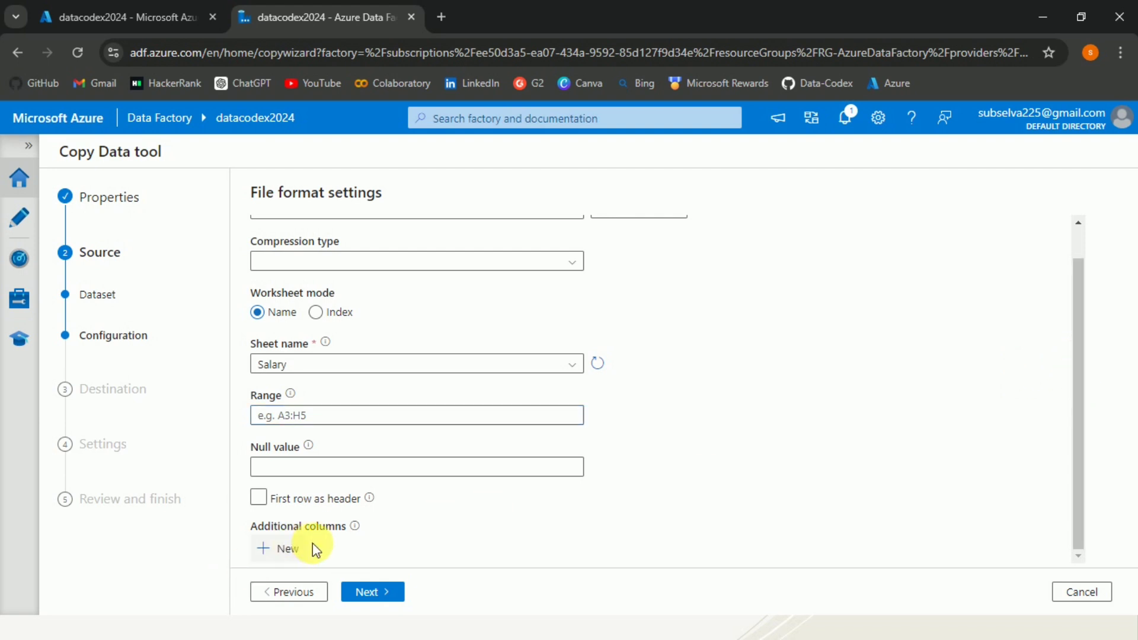
pyautogui.click(287, 550)
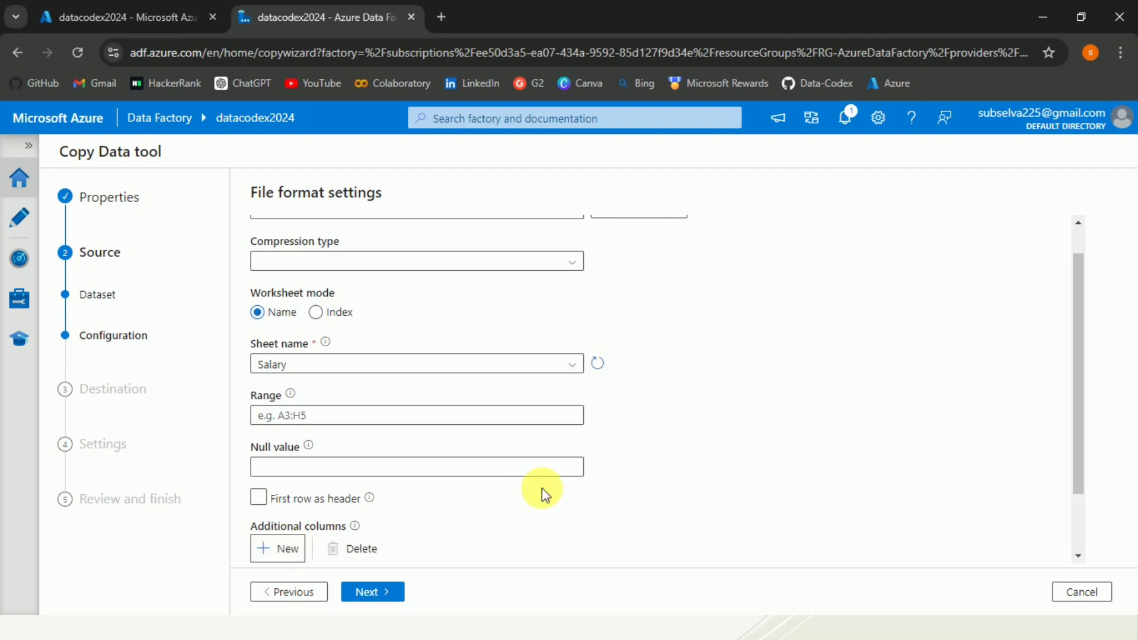
pyautogui.moveTo(1075, 341); pyautogui.dragTo(1080, 393)
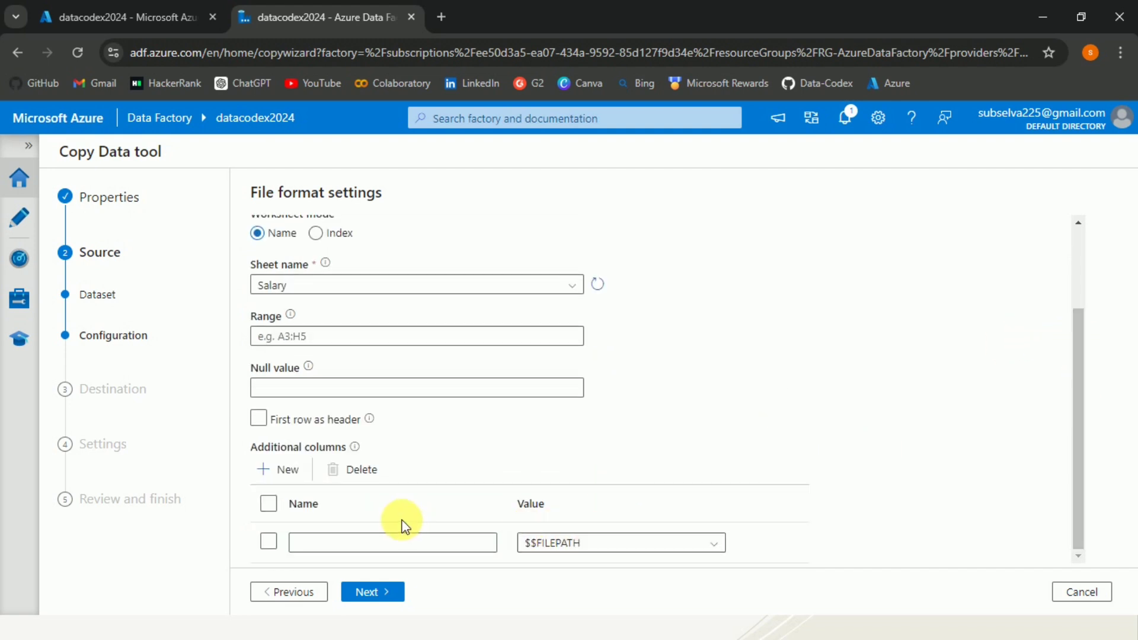
pyautogui.click(274, 542)
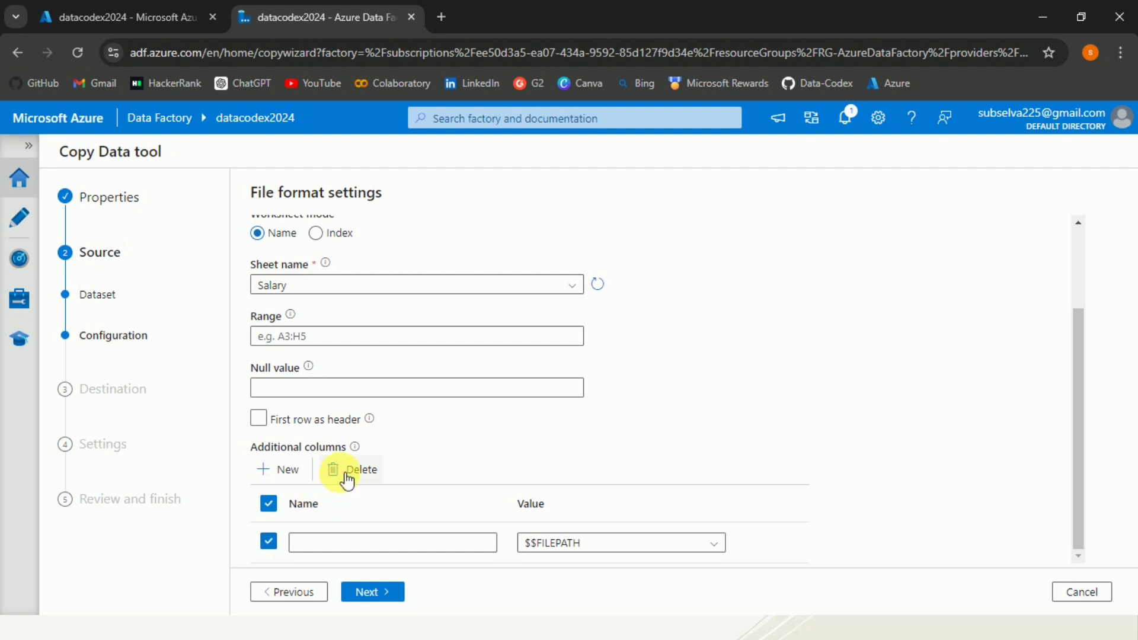
pyautogui.click(343, 469)
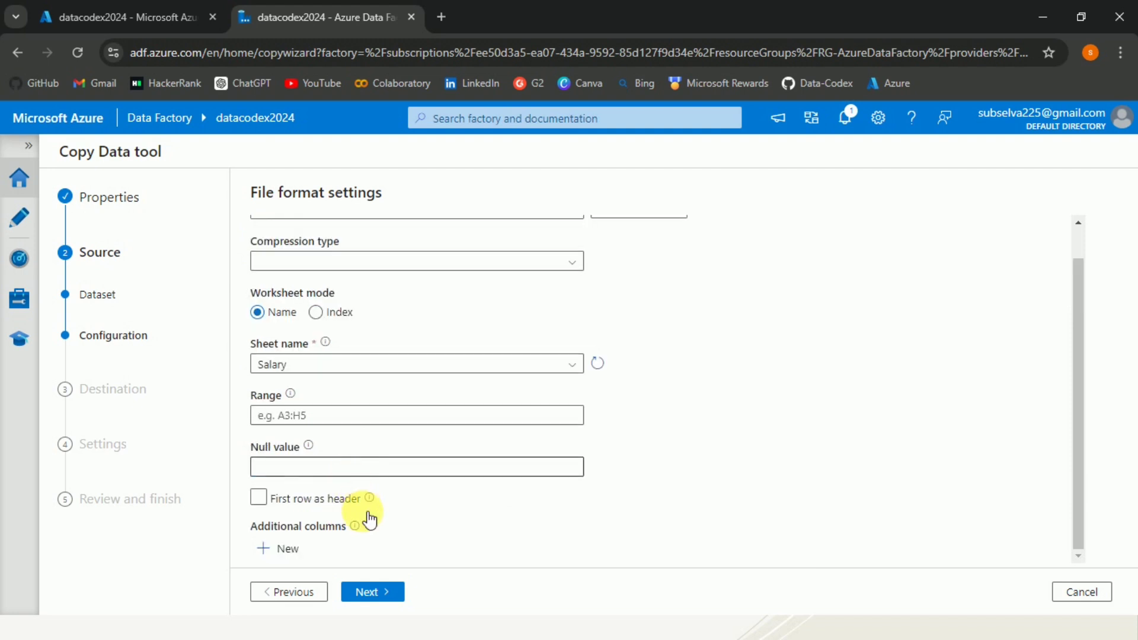
# - Proceed to the destination data store and set the destination type to Azure Blob Storage
pyautogui.click(375, 594)
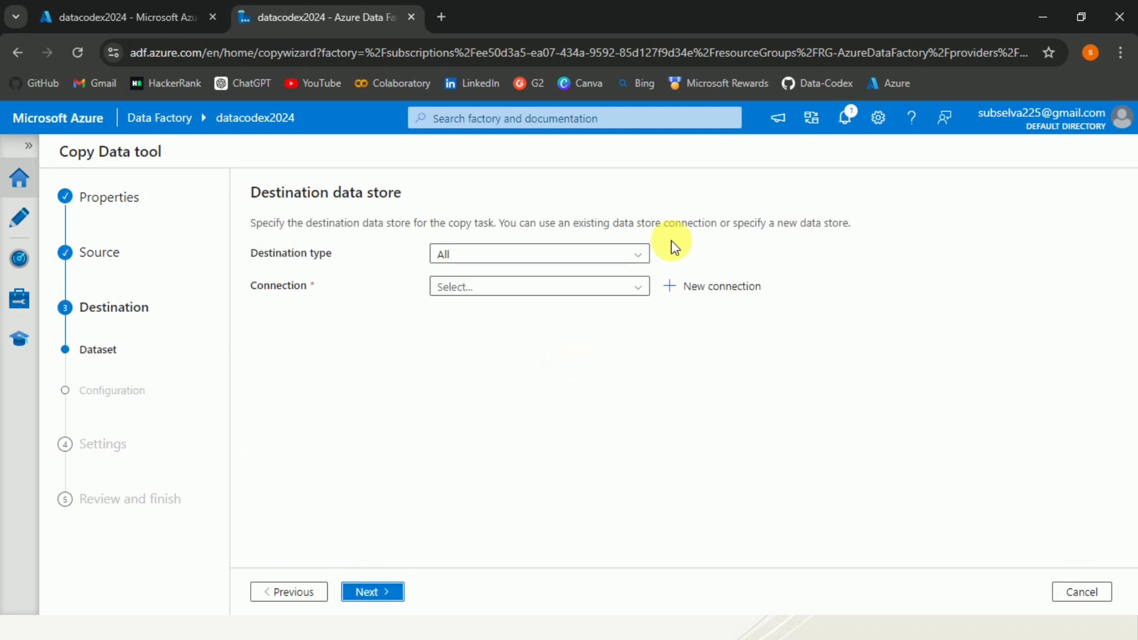
pyautogui.click(642, 254)
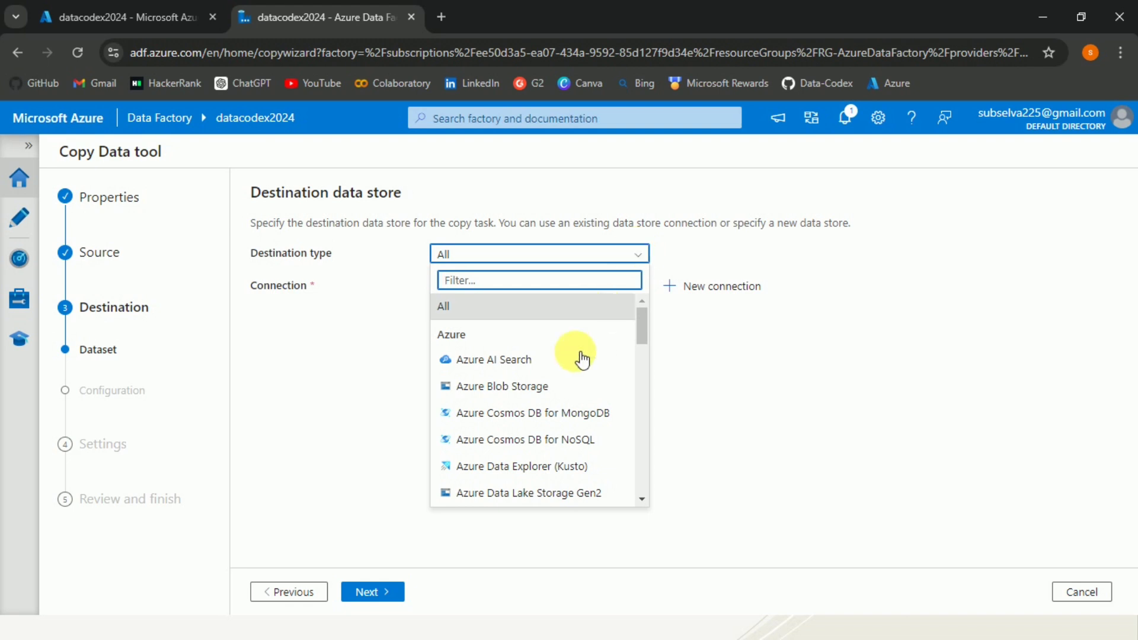
pyautogui.click(548, 380)
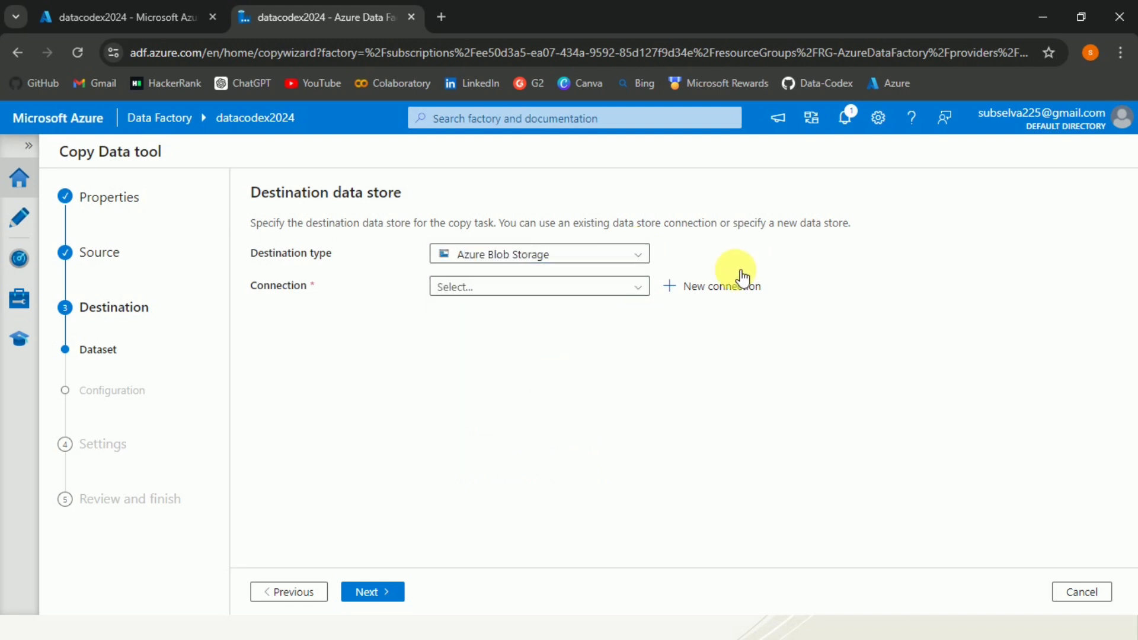
# - Start a new Azure Blob Storage destination connection and name it LS_CDT_Blob
pyautogui.click(644, 287)
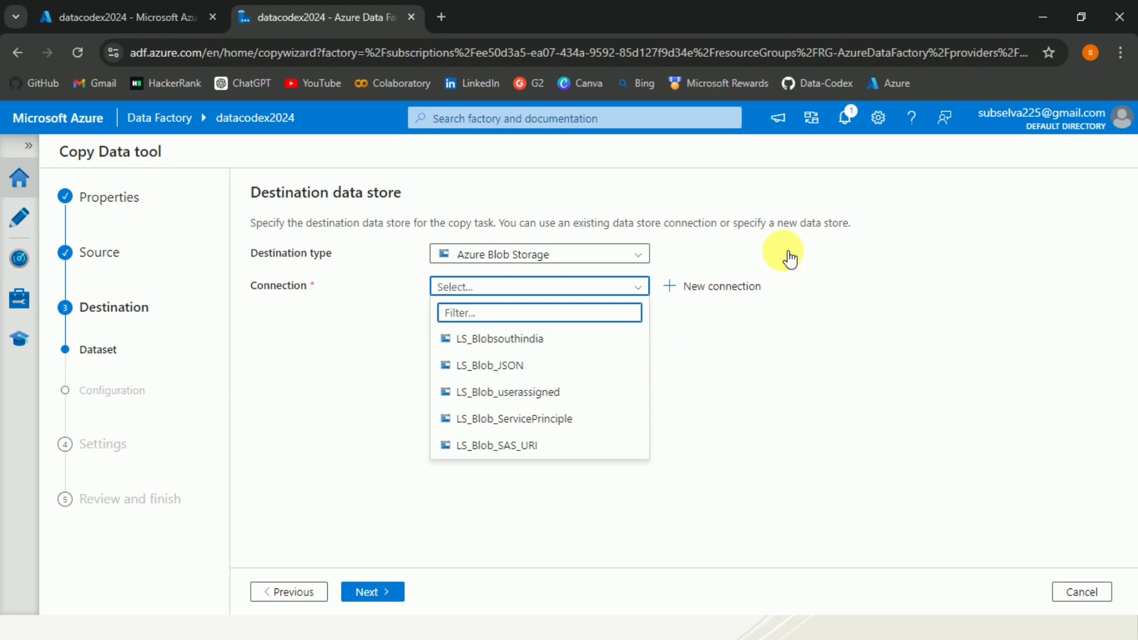
pyautogui.click(721, 290)
pyautogui.click(721, 291)
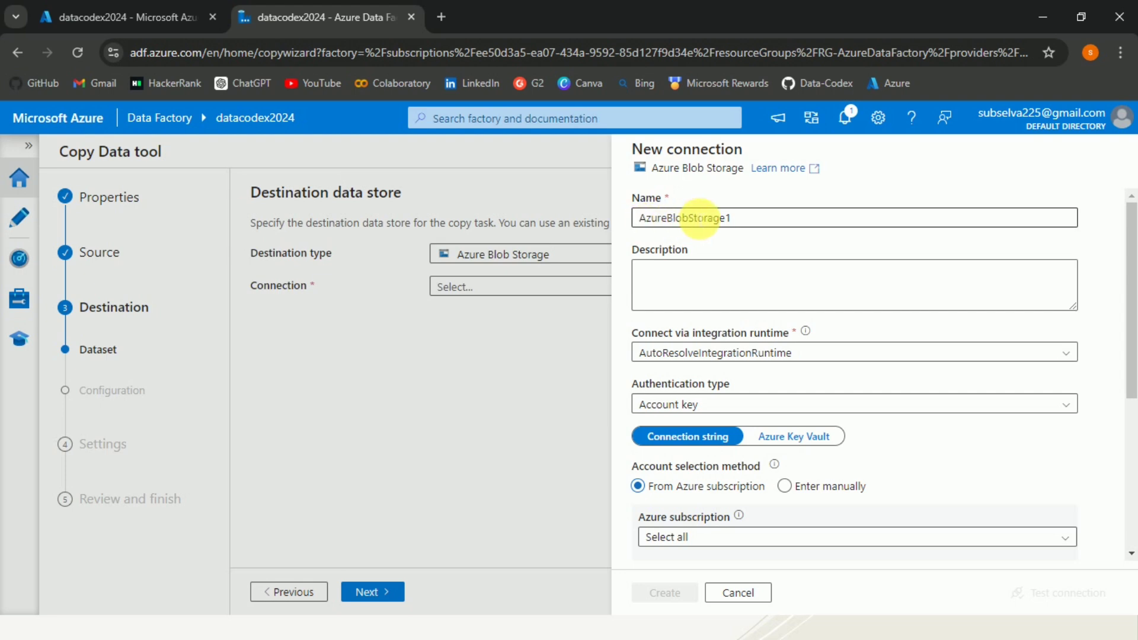
pyautogui.click(737, 221)
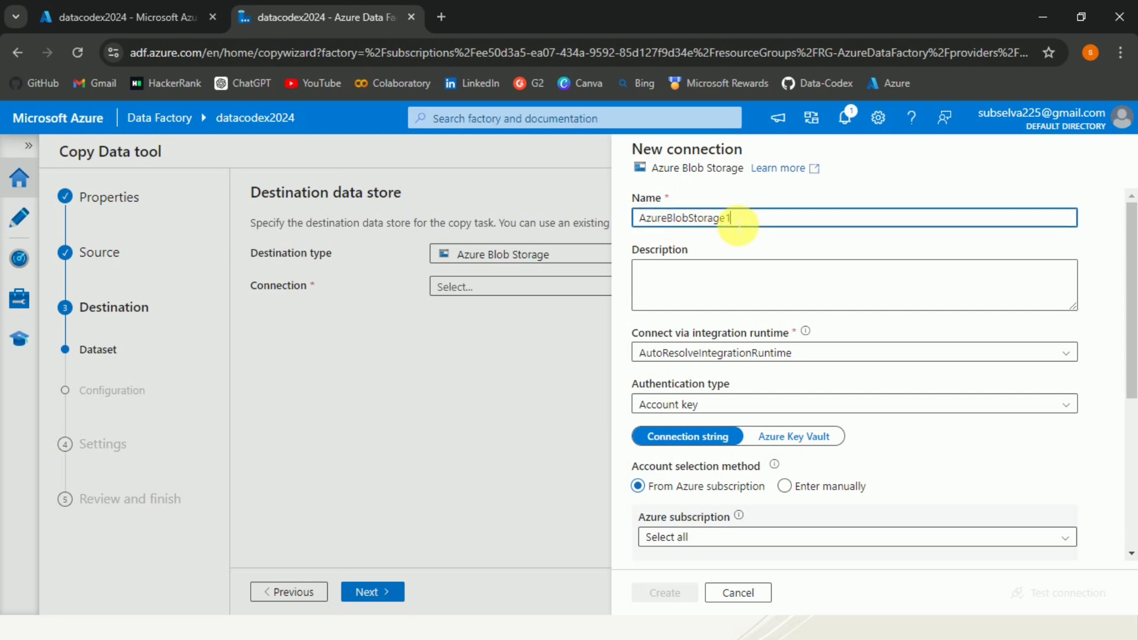
pyautogui.doubleClick(738, 223)
pyautogui.press('BackSpace')
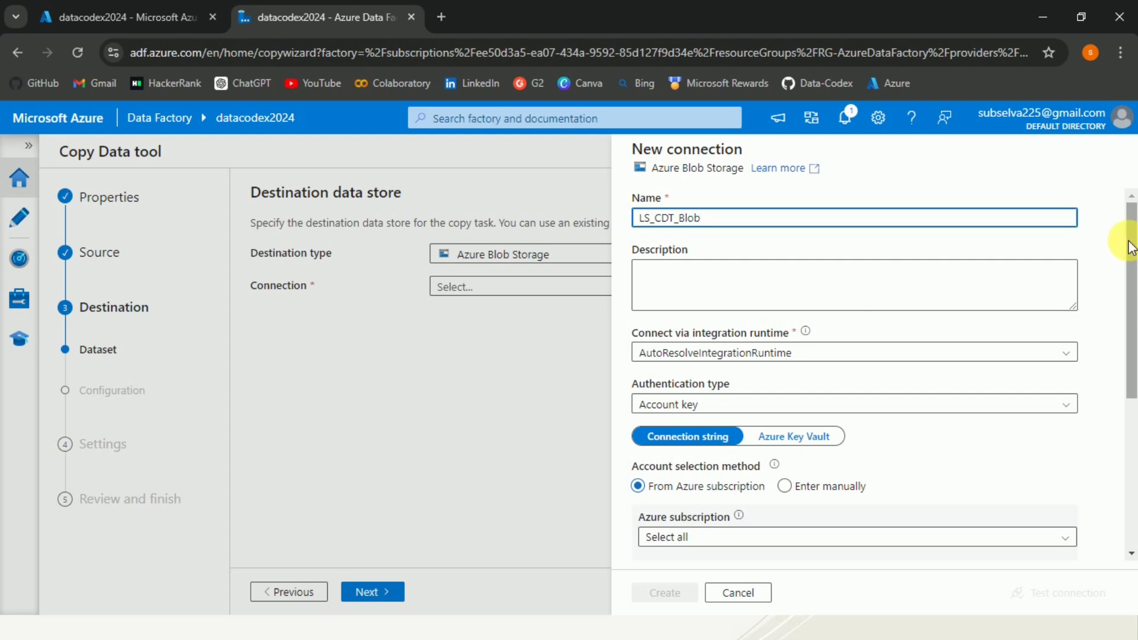
# - Select Microsoft Subscription as the Blob connection's Azure subscription and blobstoragesouthindia as its storage account
pyautogui.moveTo(1129, 255); pyautogui.dragTo(1134, 337)
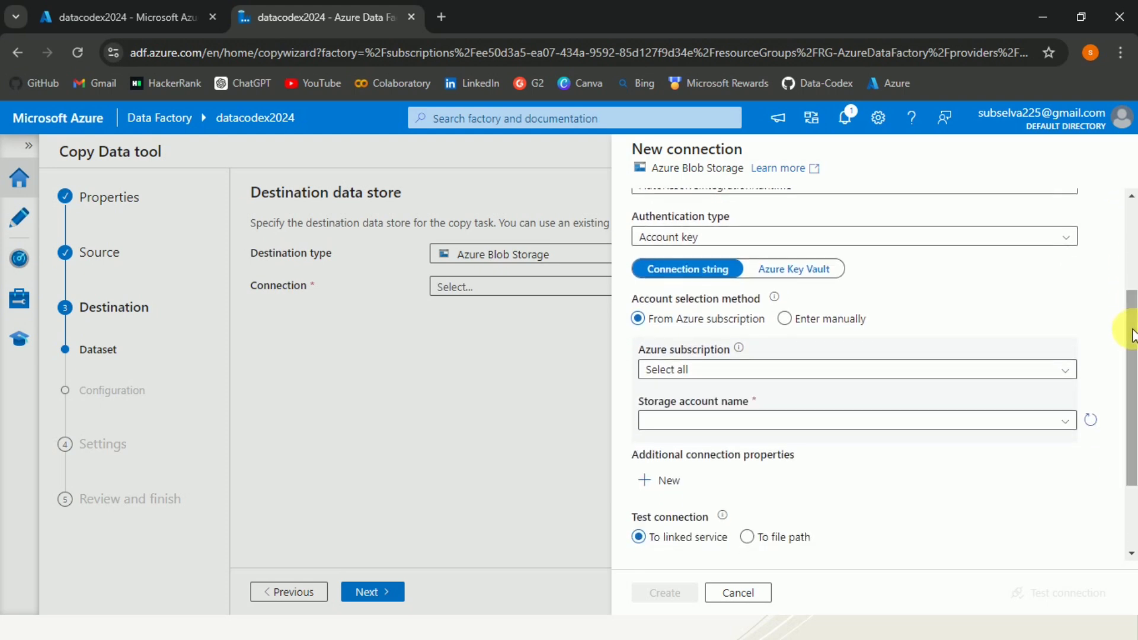
pyautogui.click(1073, 373)
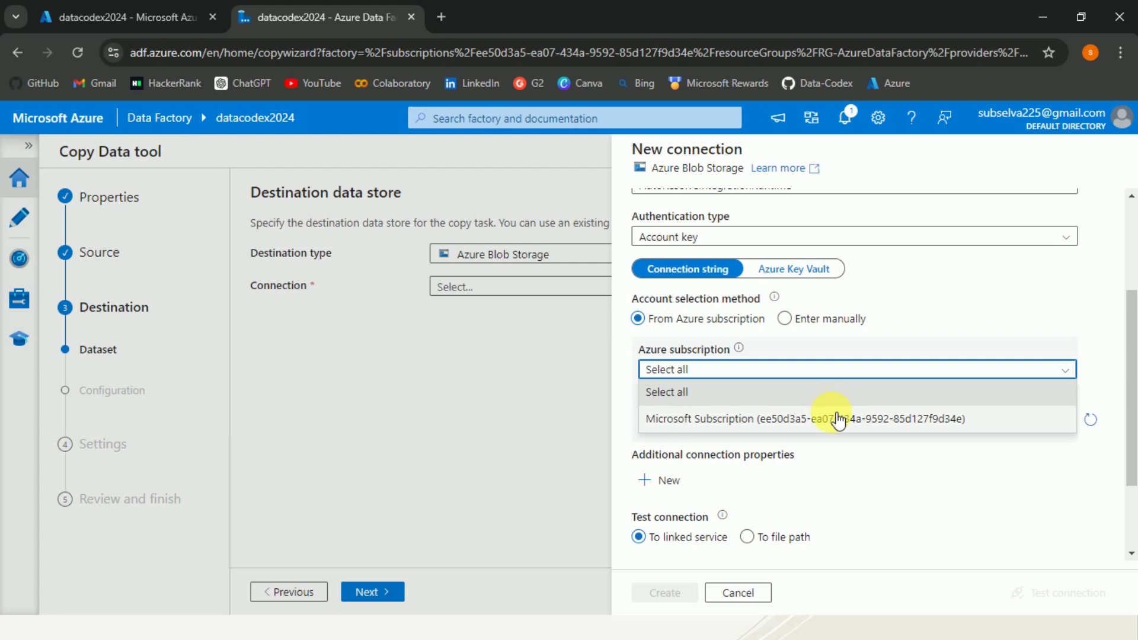
pyautogui.click(862, 419)
pyautogui.click(830, 420)
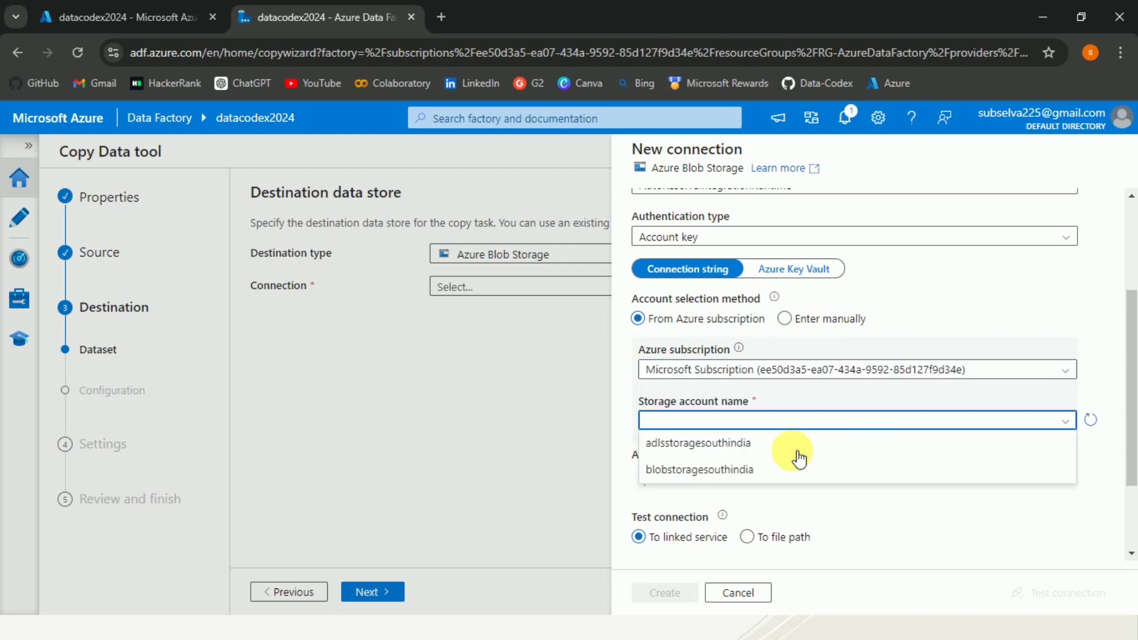
pyautogui.click(742, 470)
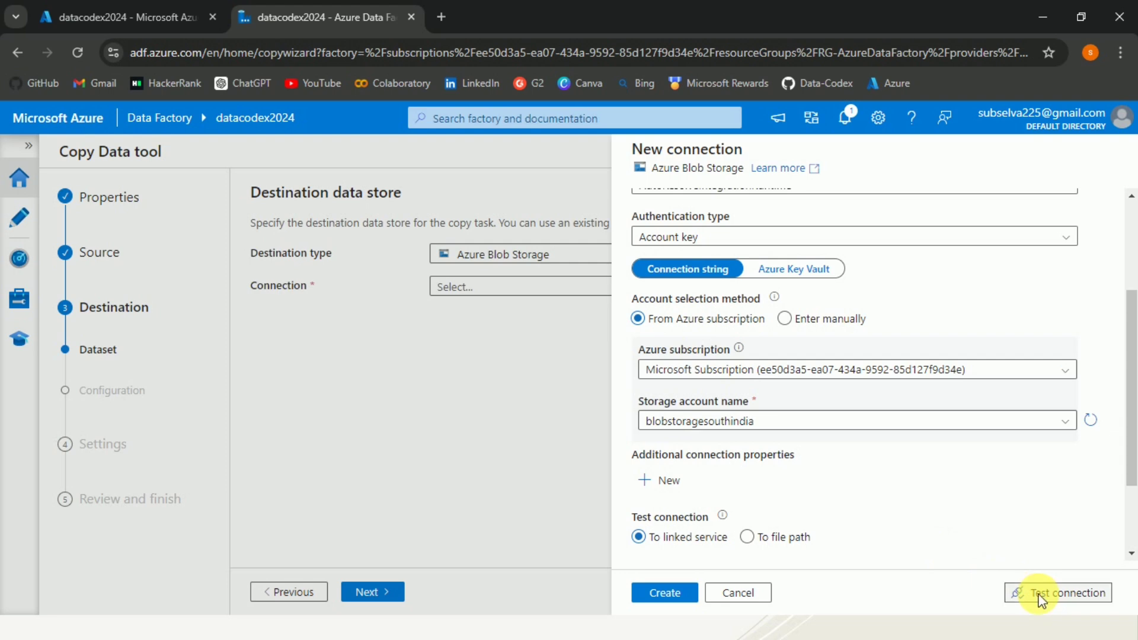
# - Test the new Blob destination connection to the linked service and create it
pyautogui.click(1038, 597)
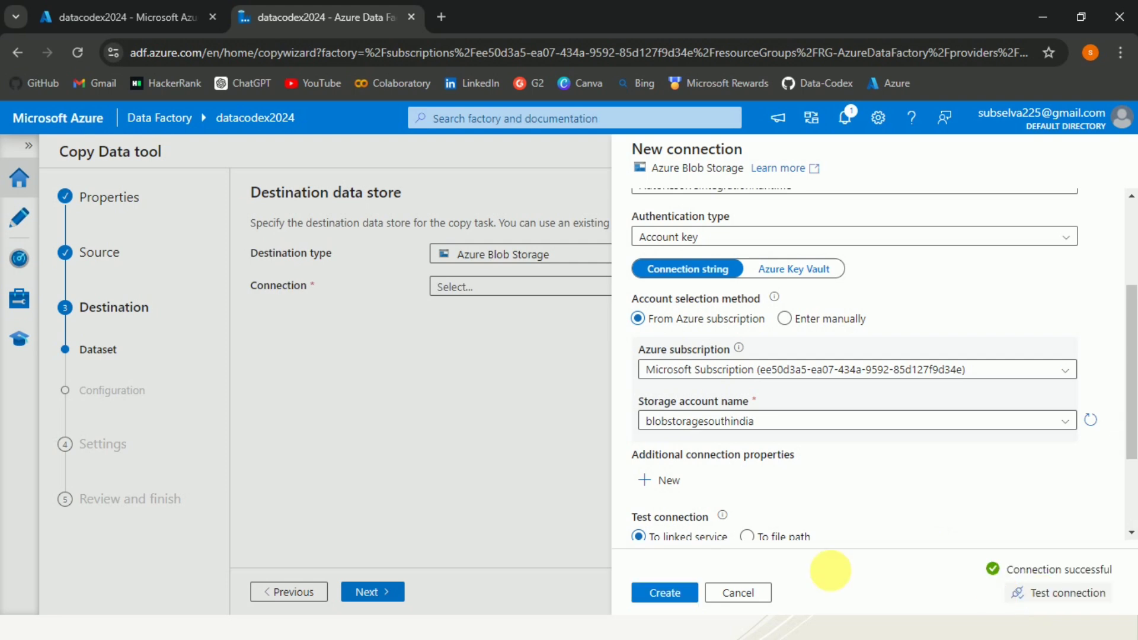
pyautogui.click(660, 594)
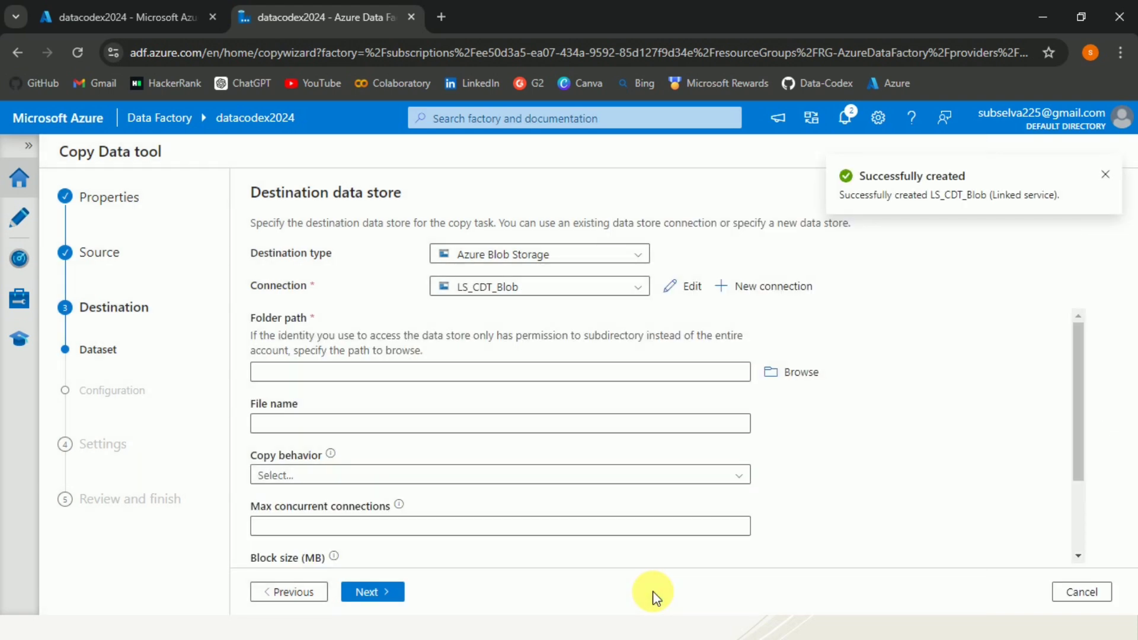
# - Set the destination folder path to the sample container and the file name to Samplefile.csv
pyautogui.click(789, 374)
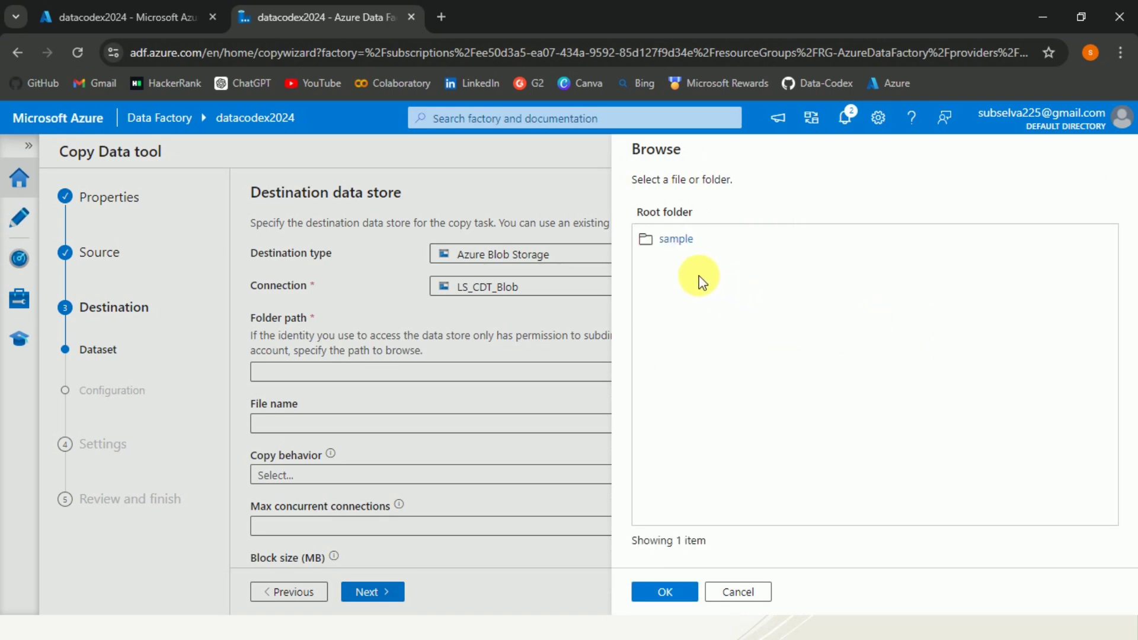
pyautogui.click(717, 237)
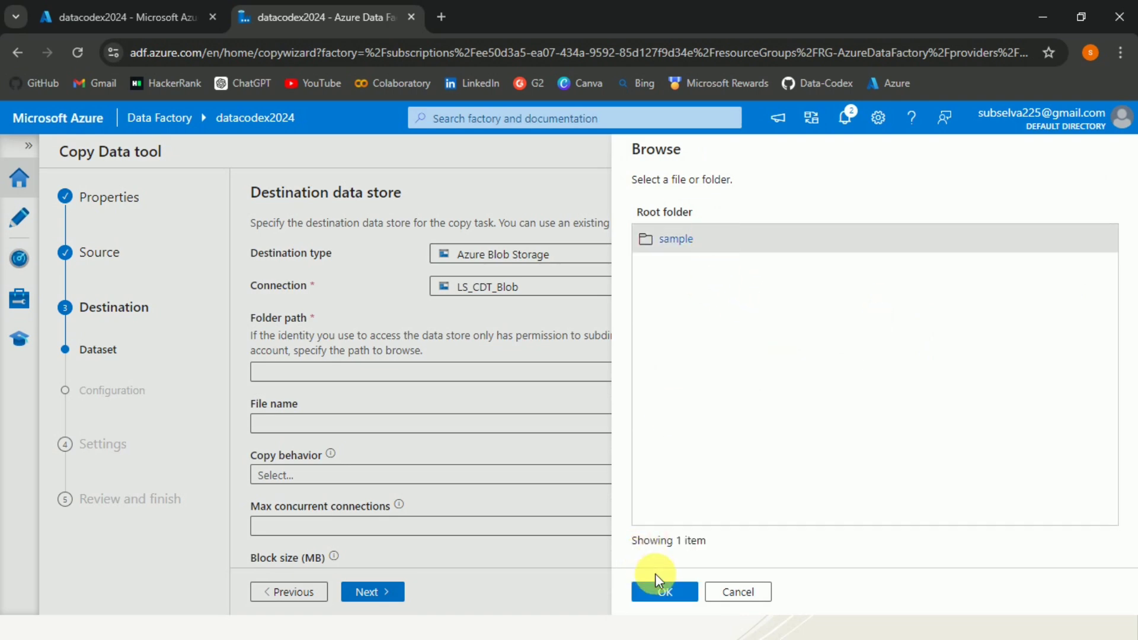
pyautogui.click(665, 592)
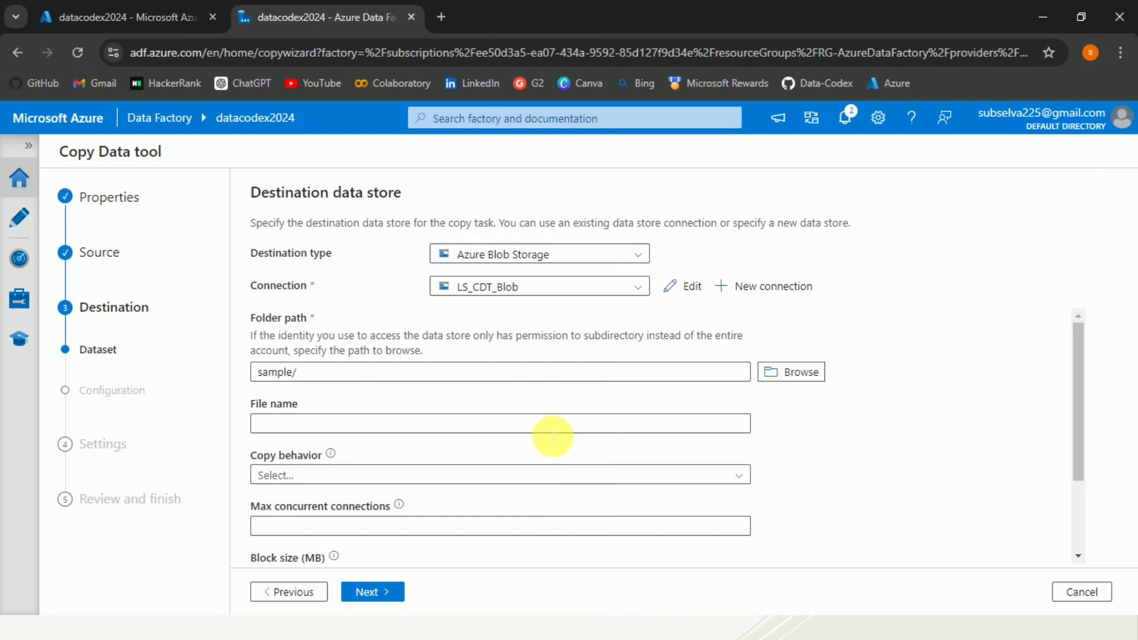
pyautogui.click(513, 429)
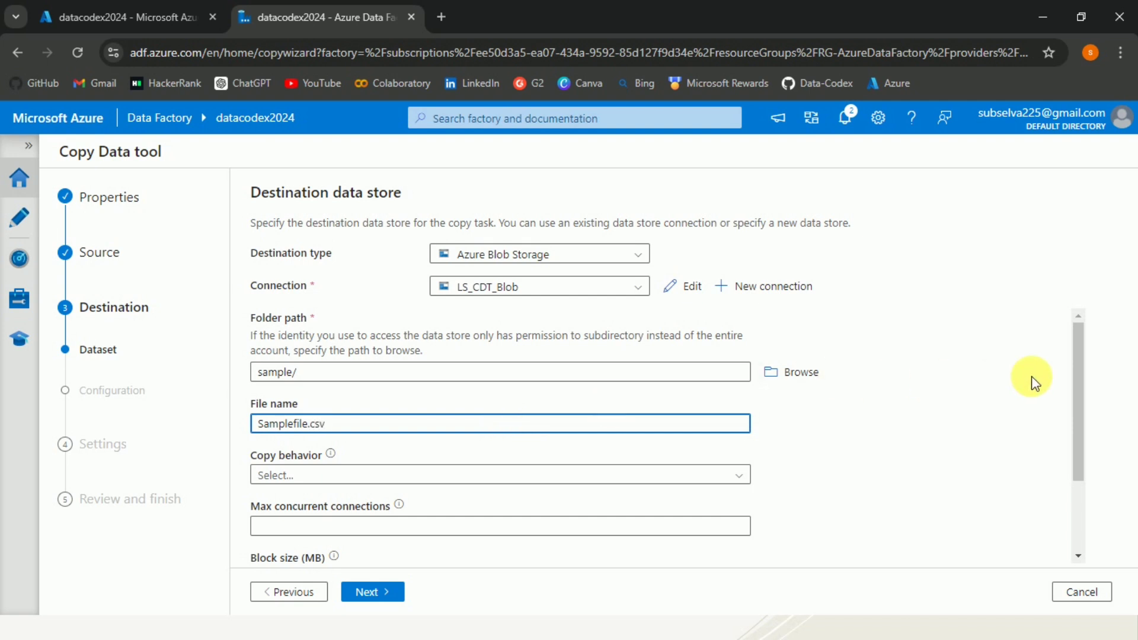
# - Check the copy behavior options, leave the remaining destination fields empty, and proceed to the file format settings
pyautogui.moveTo(1076, 390); pyautogui.dragTo(1079, 457)
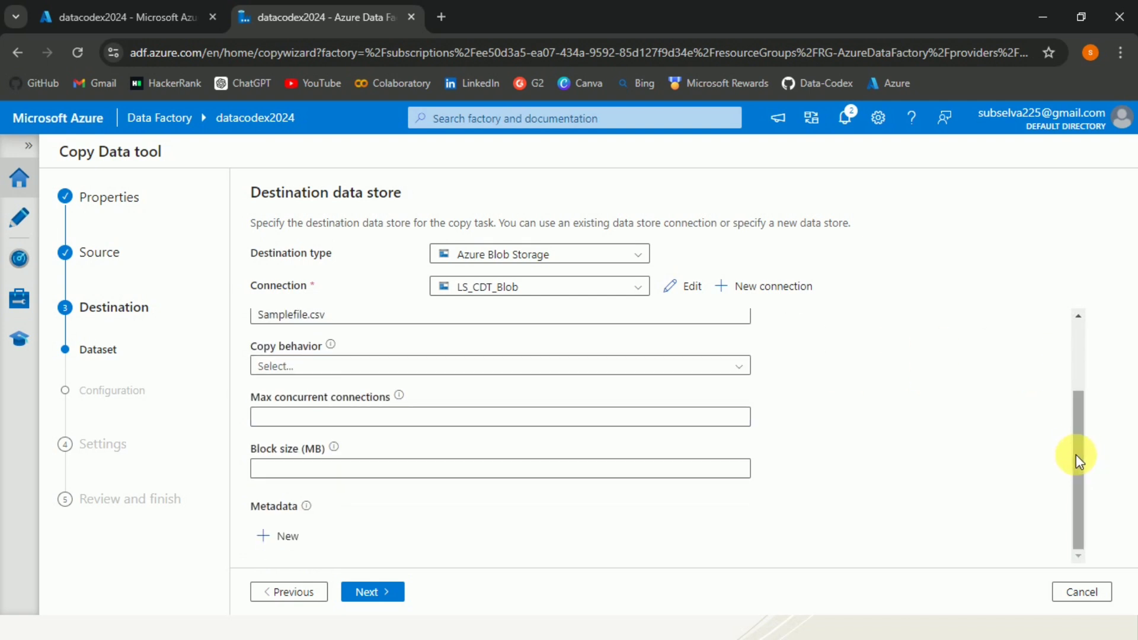
pyautogui.click(746, 372)
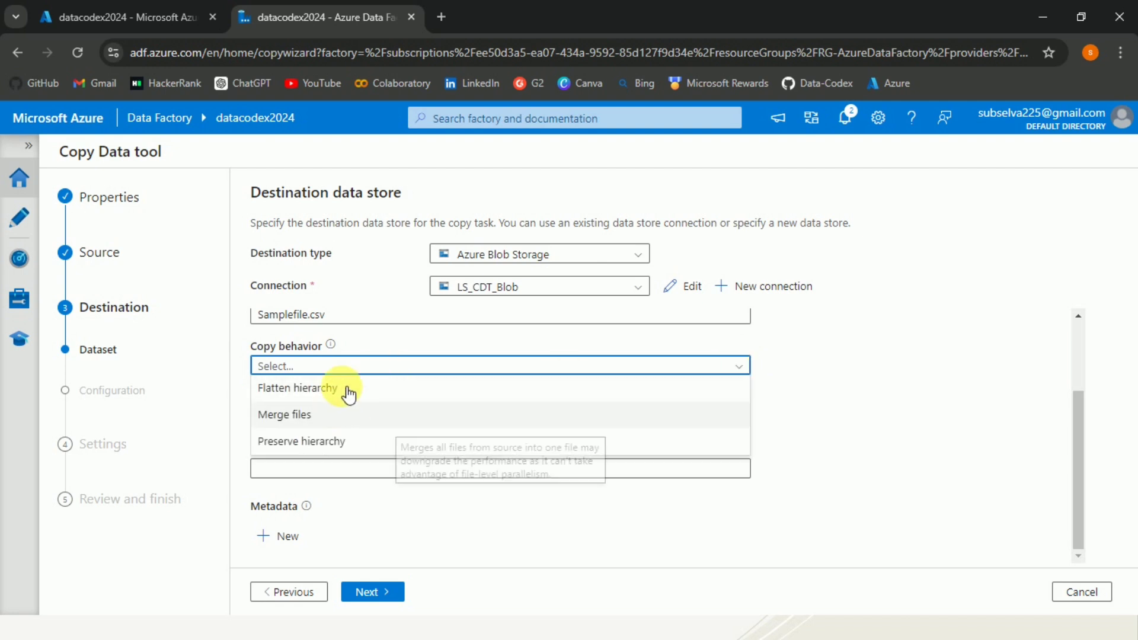
pyautogui.click(843, 390)
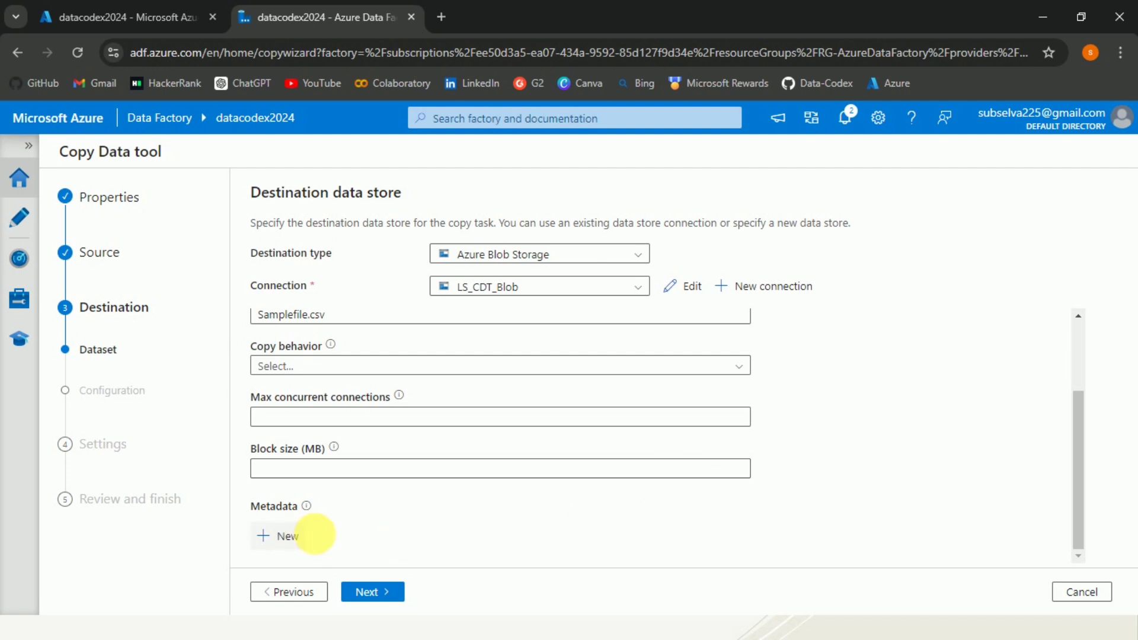
pyautogui.moveTo(1082, 458); pyautogui.dragTo(1079, 393)
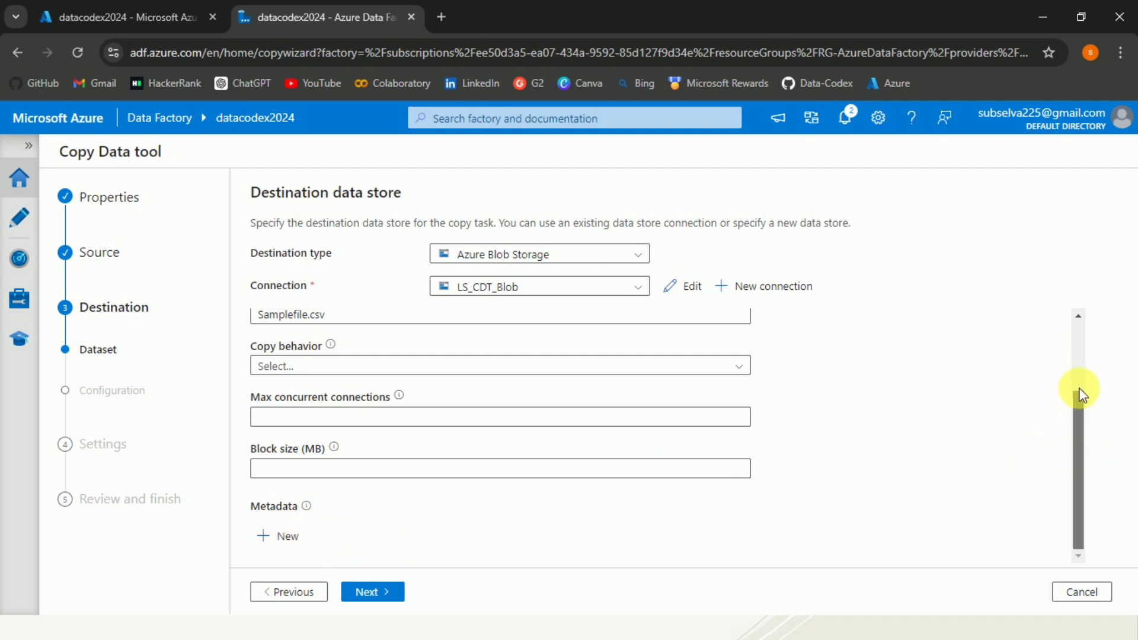
pyautogui.click(396, 588)
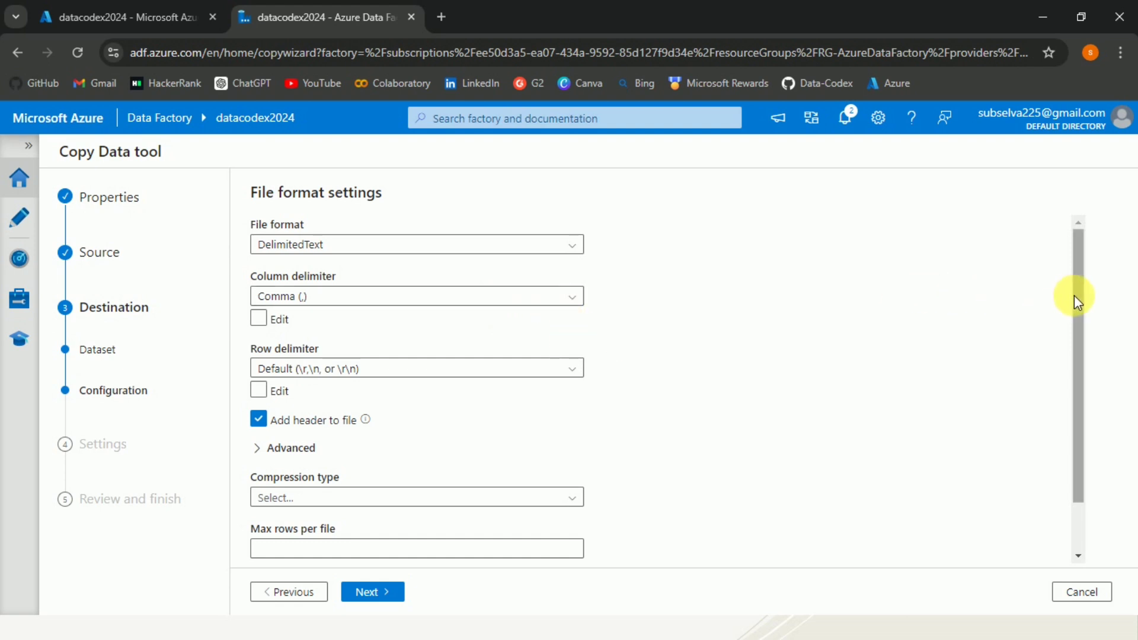
# - Keep the default DelimitedText format settings, with maximum rows and file name prefix empty, and proceed to the task settings
pyautogui.moveTo(1074, 295); pyautogui.dragTo(1083, 386)
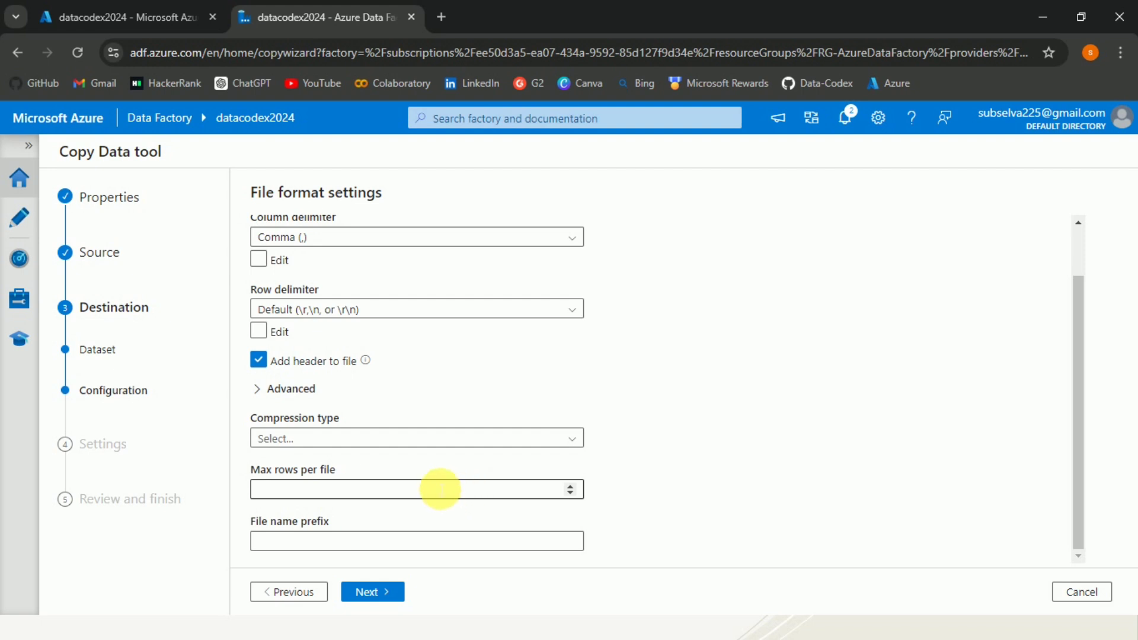
pyautogui.click(422, 490)
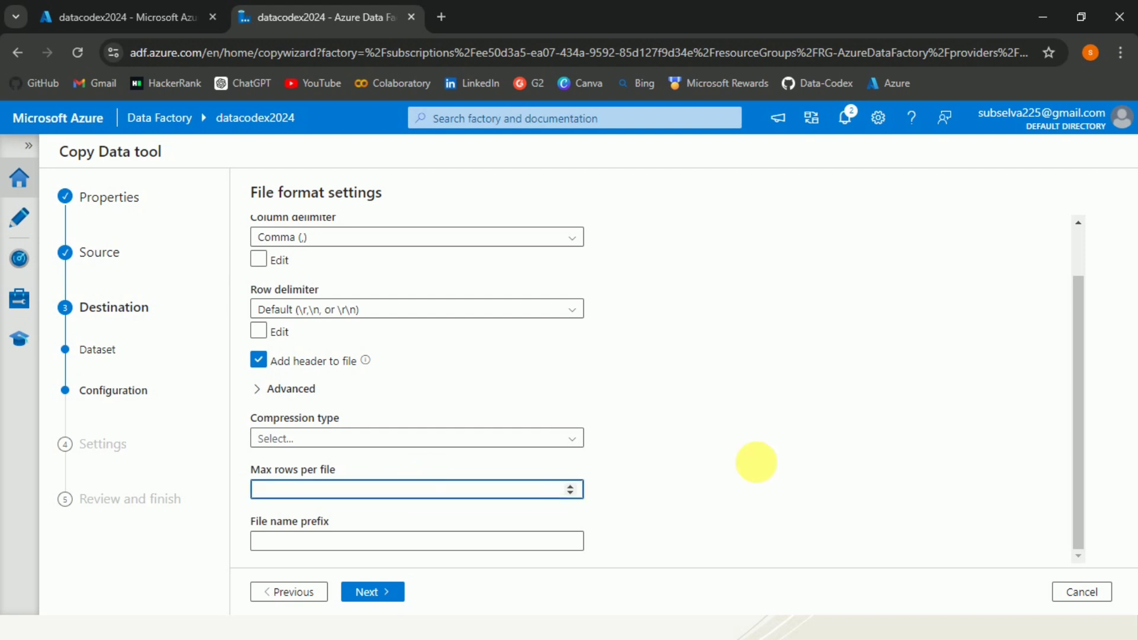
pyautogui.click(765, 468)
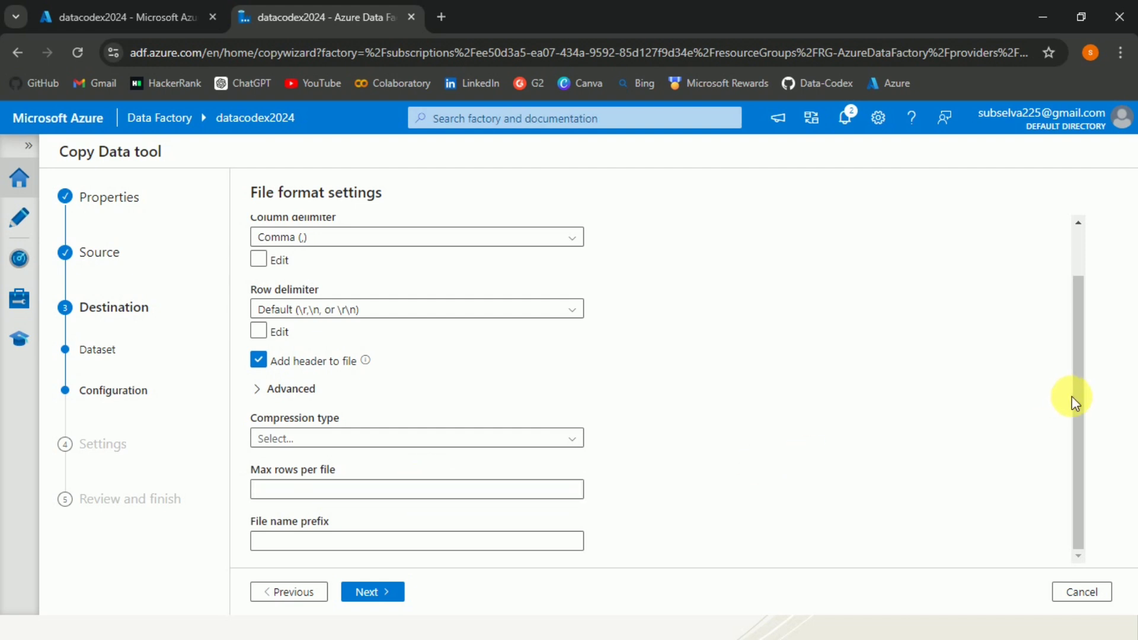
pyautogui.click(526, 548)
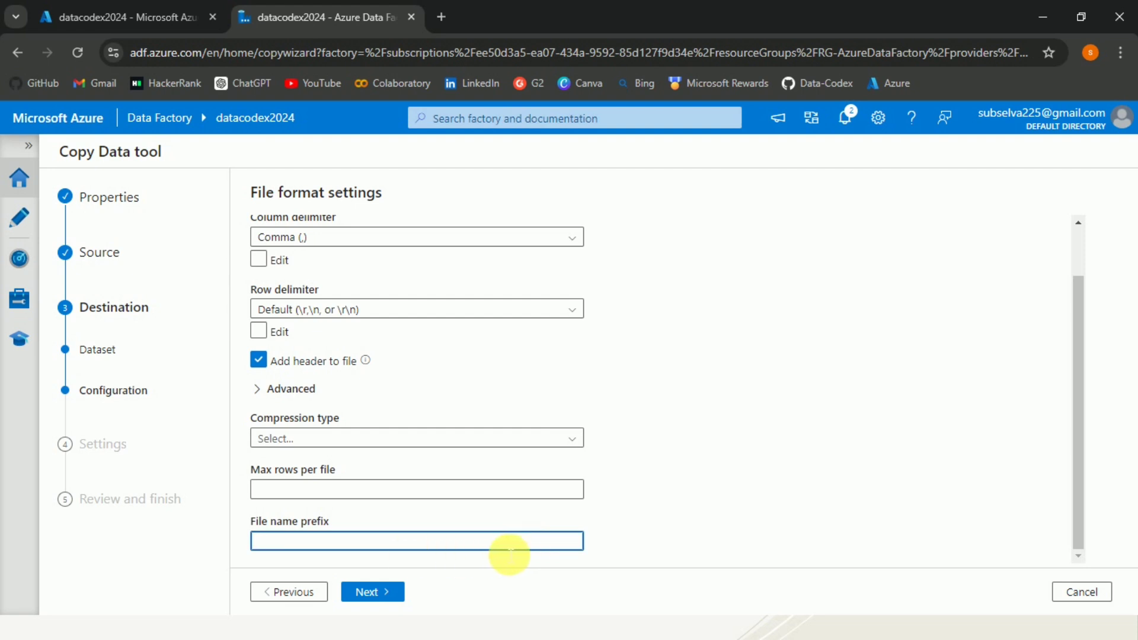
pyautogui.click(785, 468)
pyautogui.click(398, 588)
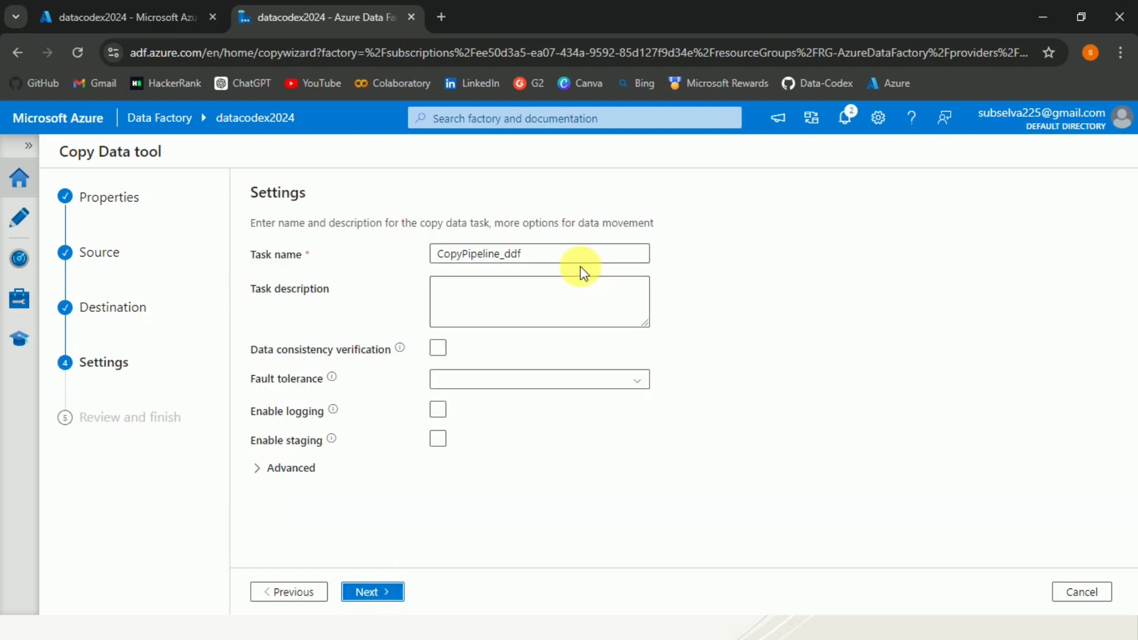
# - Rename the copy task as P_CDT_ADLS_to_Blob
pyautogui.moveTo(561, 259); pyautogui.dragTo(426, 256)
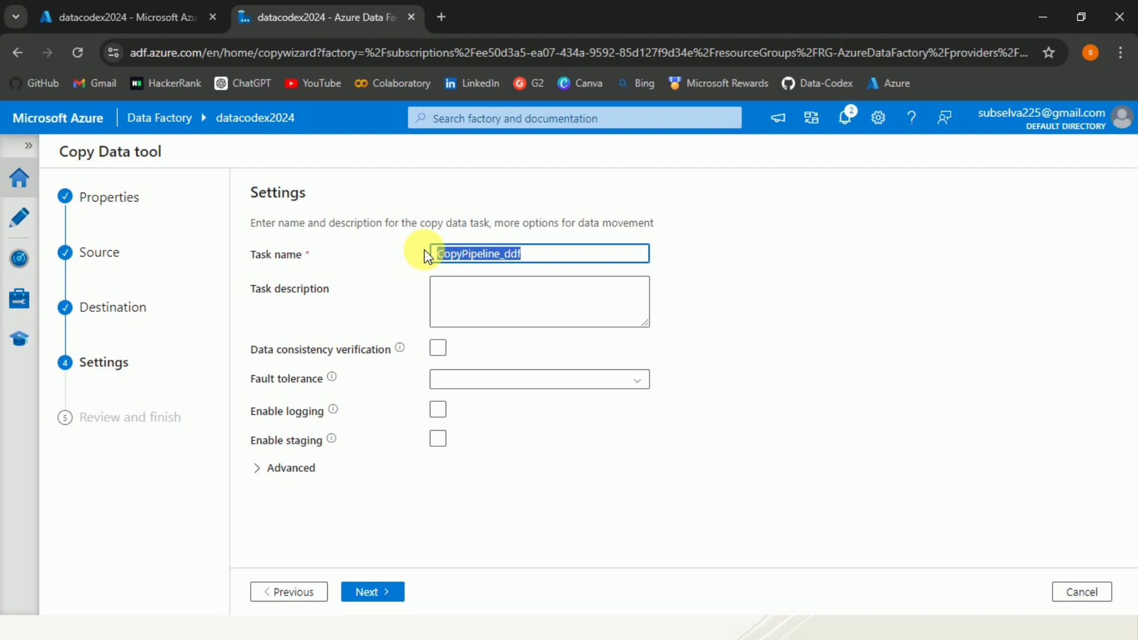
pyautogui.write('P_CDT_ADLS_to_Blob')
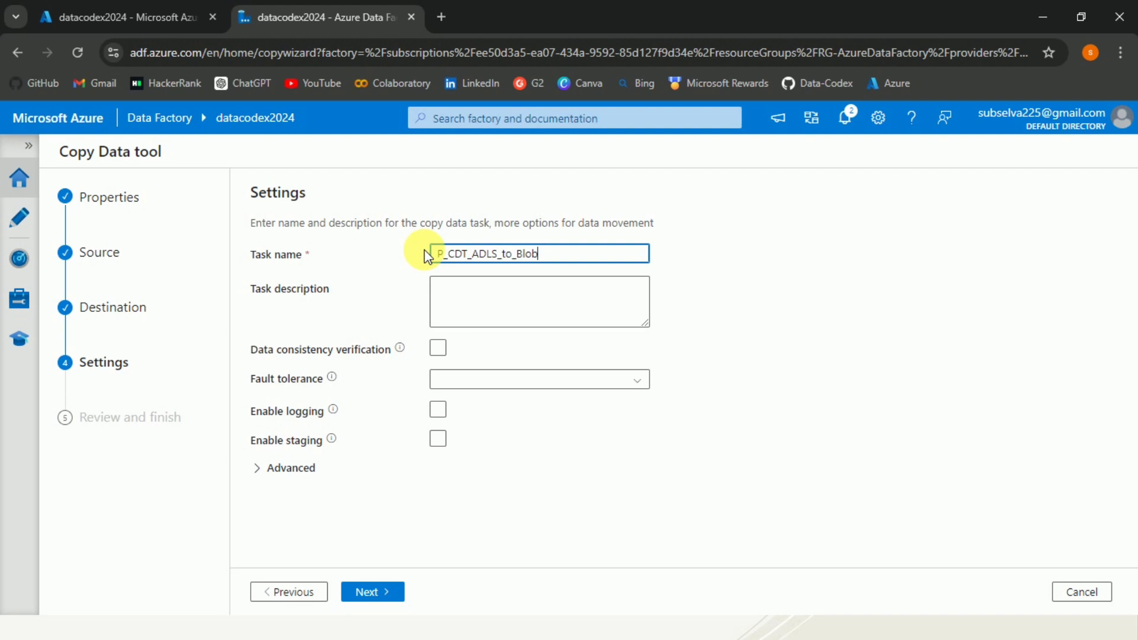
pyautogui.click(688, 545)
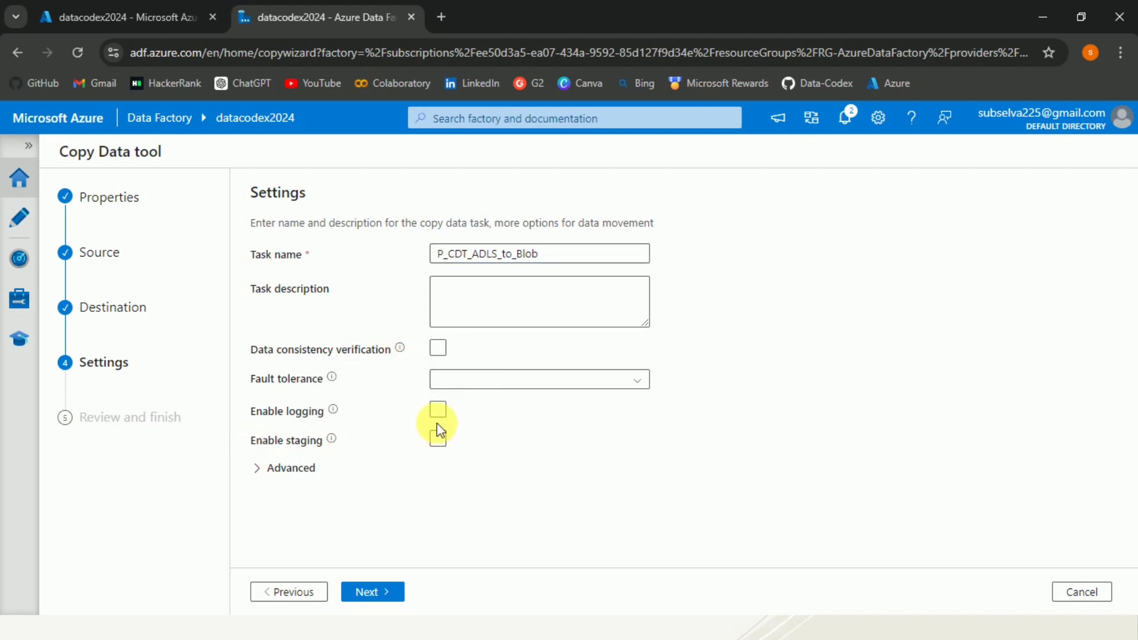
# - Leave staging disabled, expand the advanced task settings, and proceed to the summary with their defaults
pyautogui.click(438, 438)
pyautogui.click(438, 439)
pyautogui.click(297, 470)
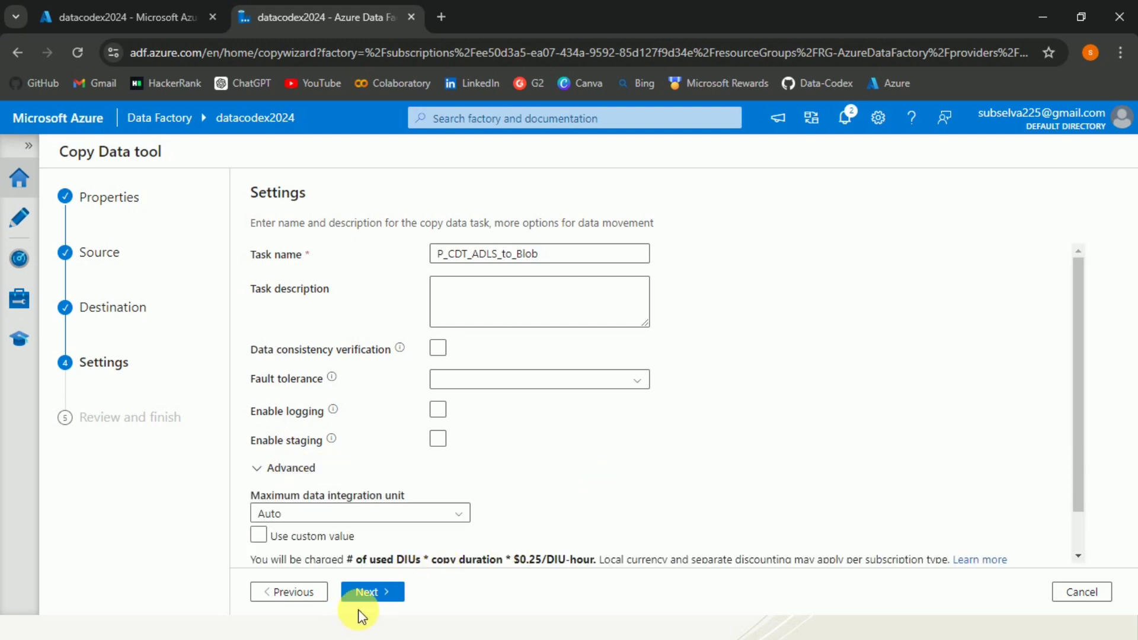
pyautogui.click(368, 592)
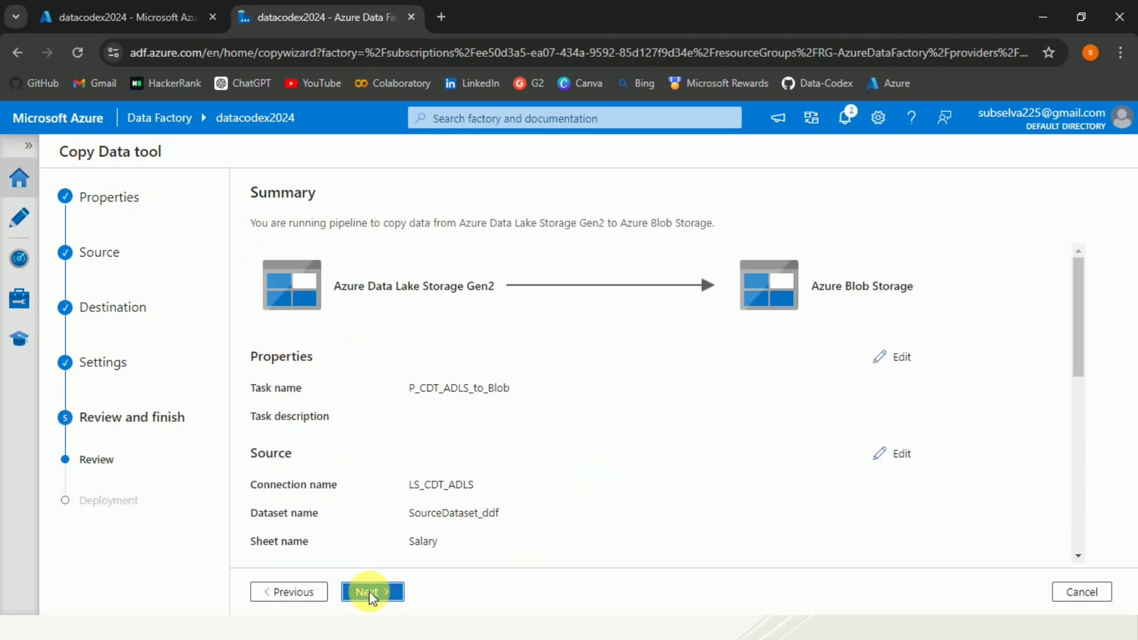
# - Deploy the copy task from its summary and finish the Copy Data tool
pyautogui.click(1080, 273)
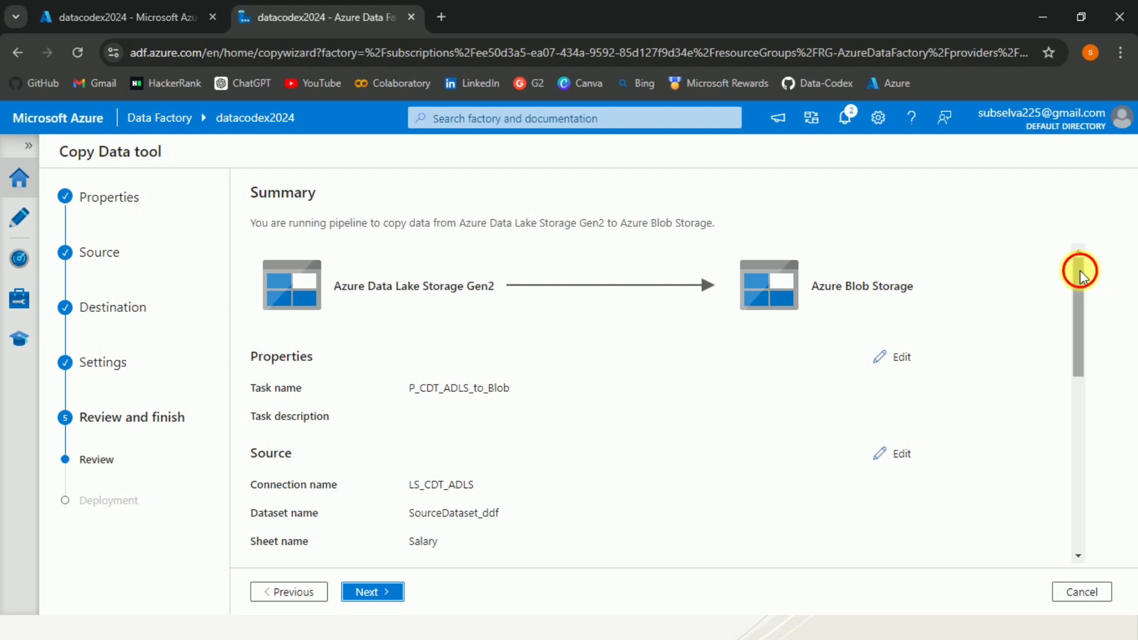
pyautogui.moveTo(1079, 272)
pyautogui.mouseDown()
pyautogui.moveTo(1079, 436)
pyautogui.moveTo(1076, 264)
pyautogui.mouseUp()
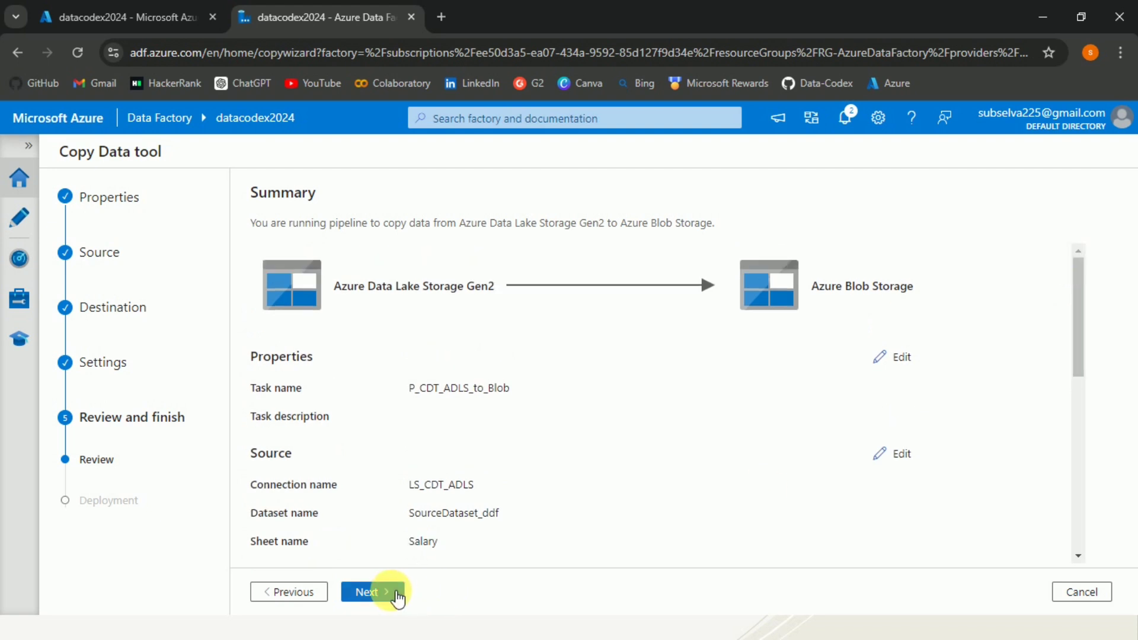
pyautogui.click(396, 596)
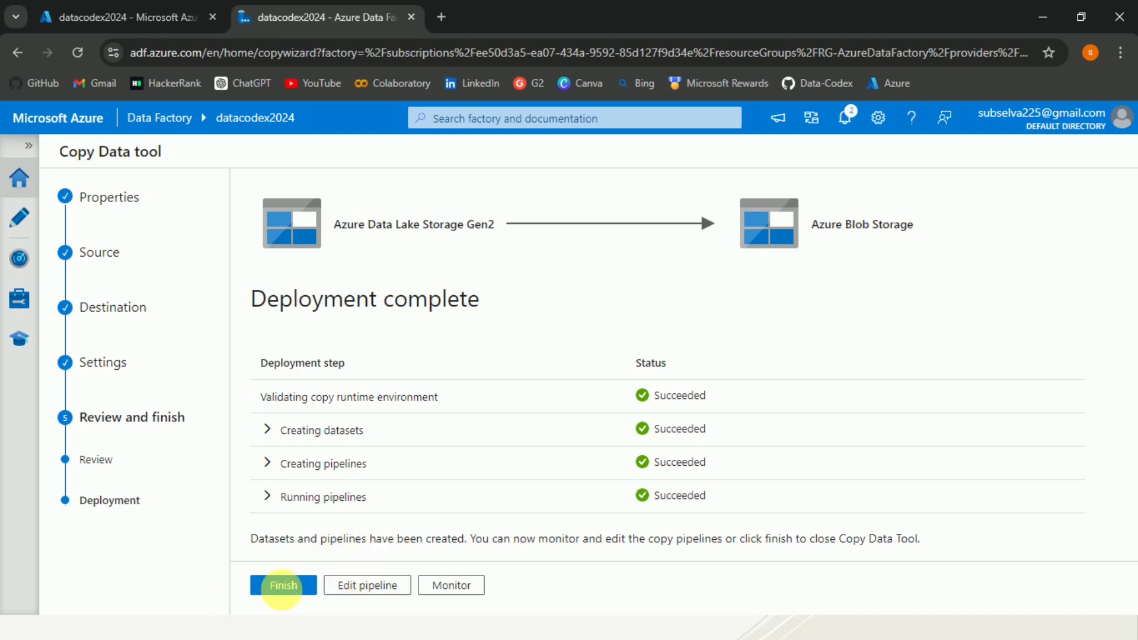
pyautogui.click(283, 587)
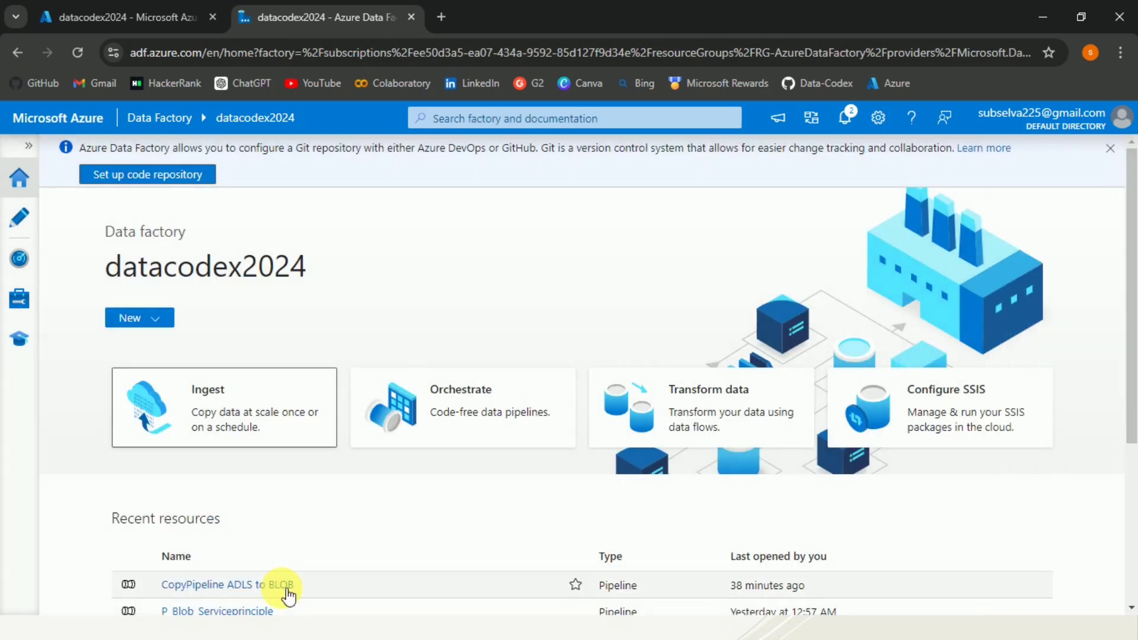
# - Open the P_CDT_ADLS_to_Blob pipeline from the factory's authoring resources
pyautogui.click(25, 235)
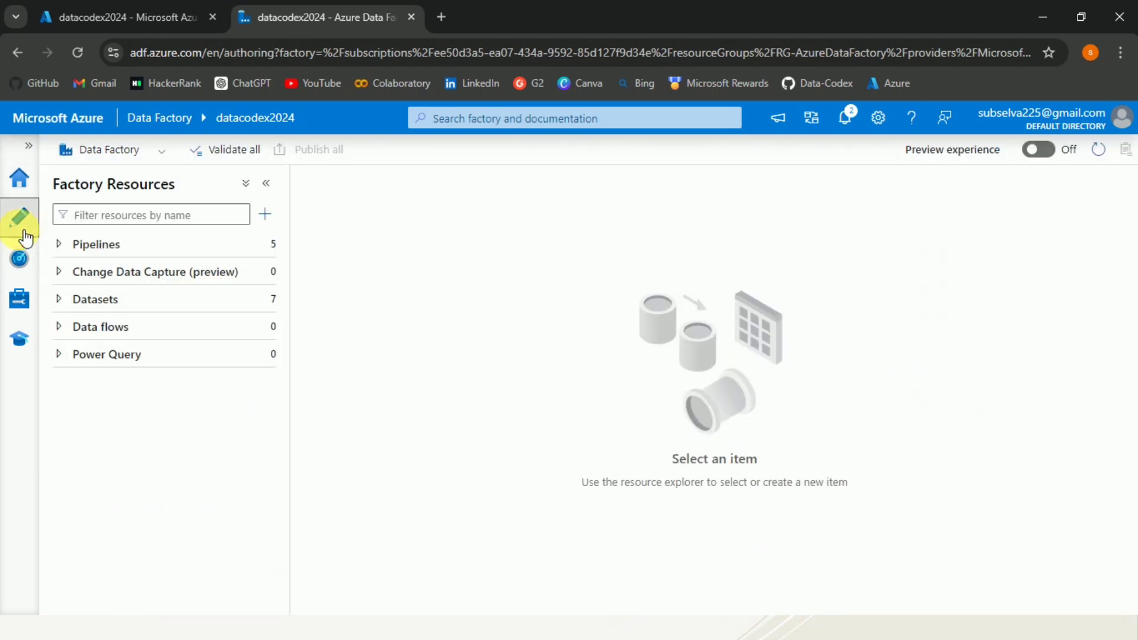
pyautogui.click(61, 247)
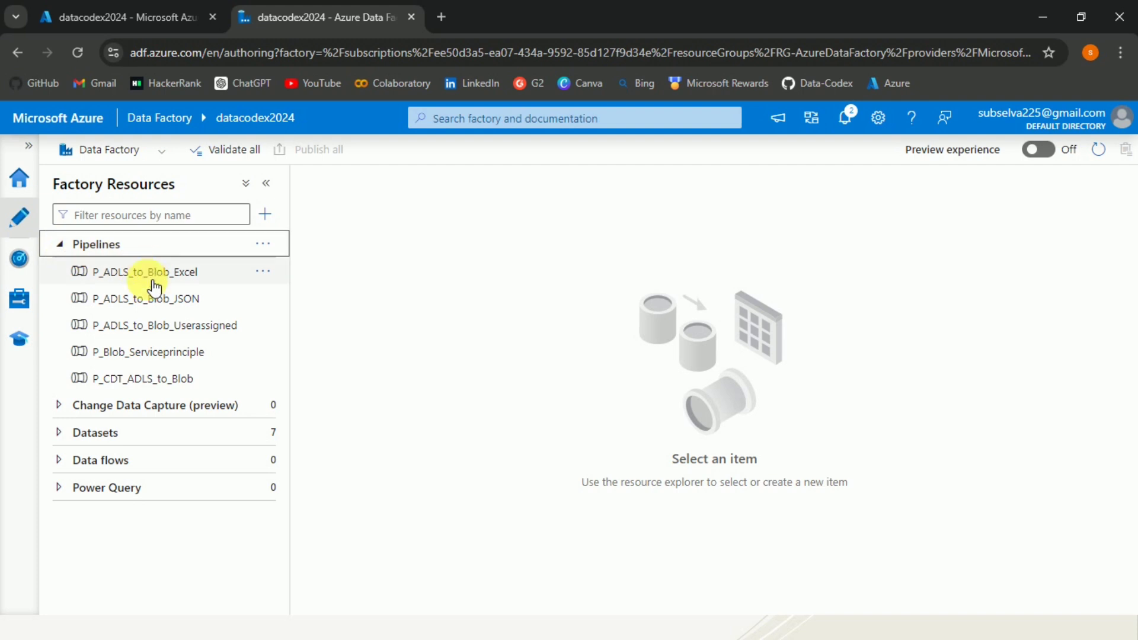
pyautogui.click(170, 384)
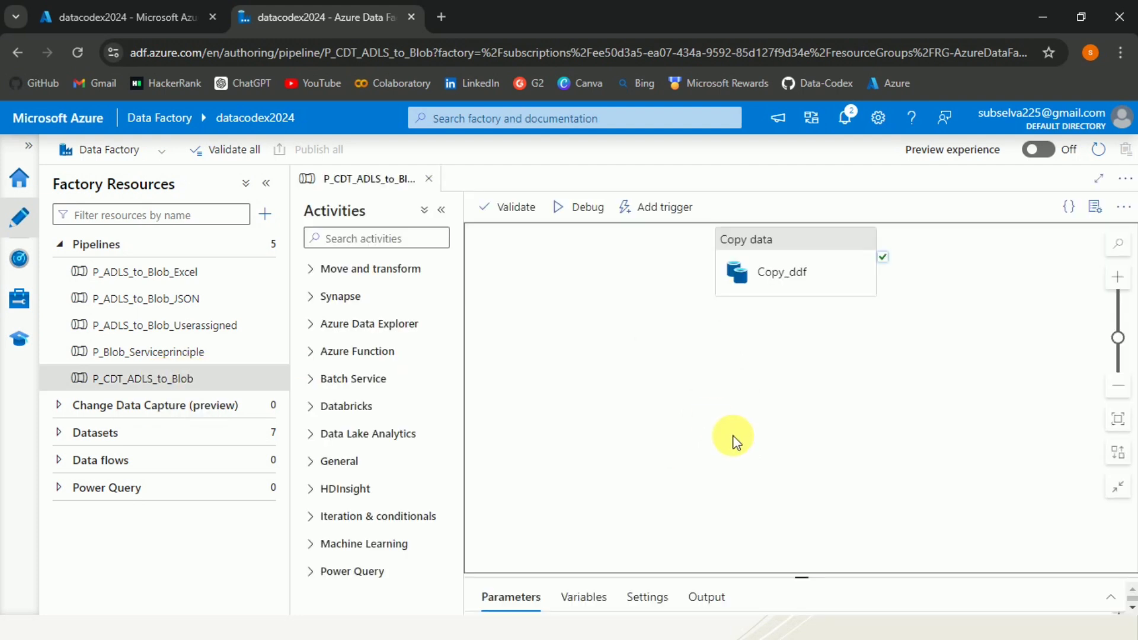
# - Examine the general, source and sink settings of the pipeline's copy data activity
pyautogui.click(830, 265)
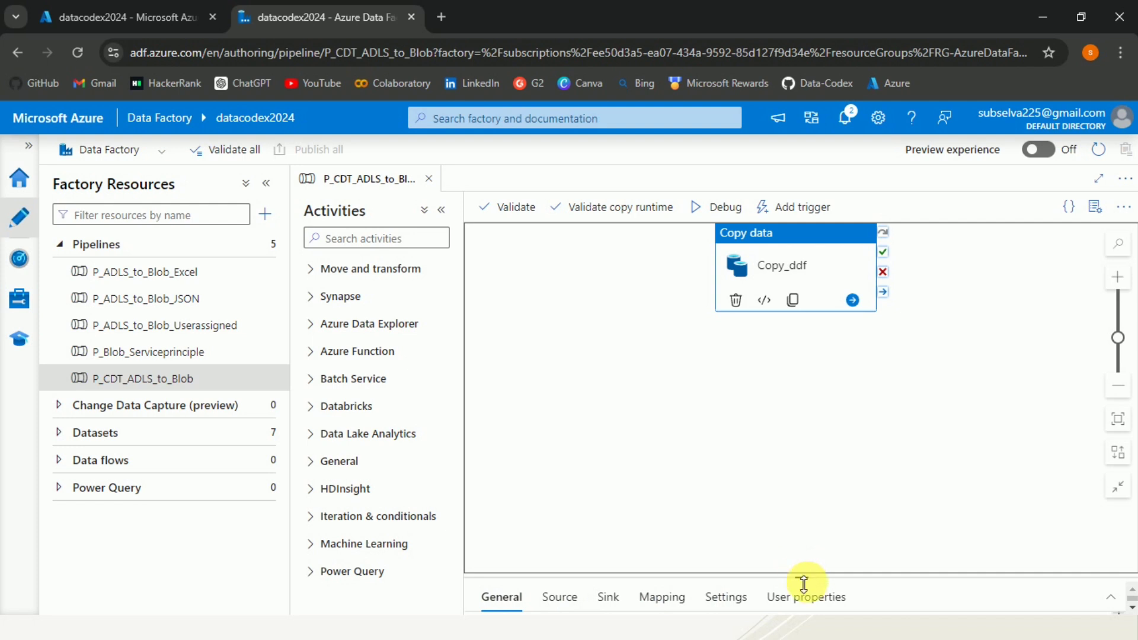
pyautogui.moveTo(801, 580); pyautogui.dragTo(803, 307)
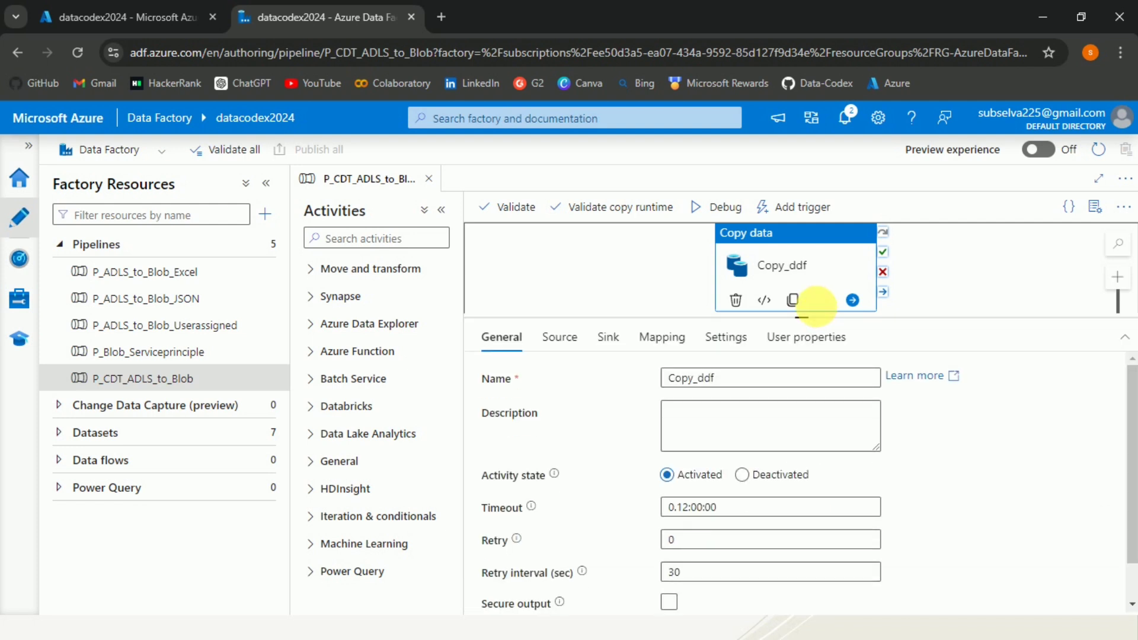
pyautogui.click(579, 327)
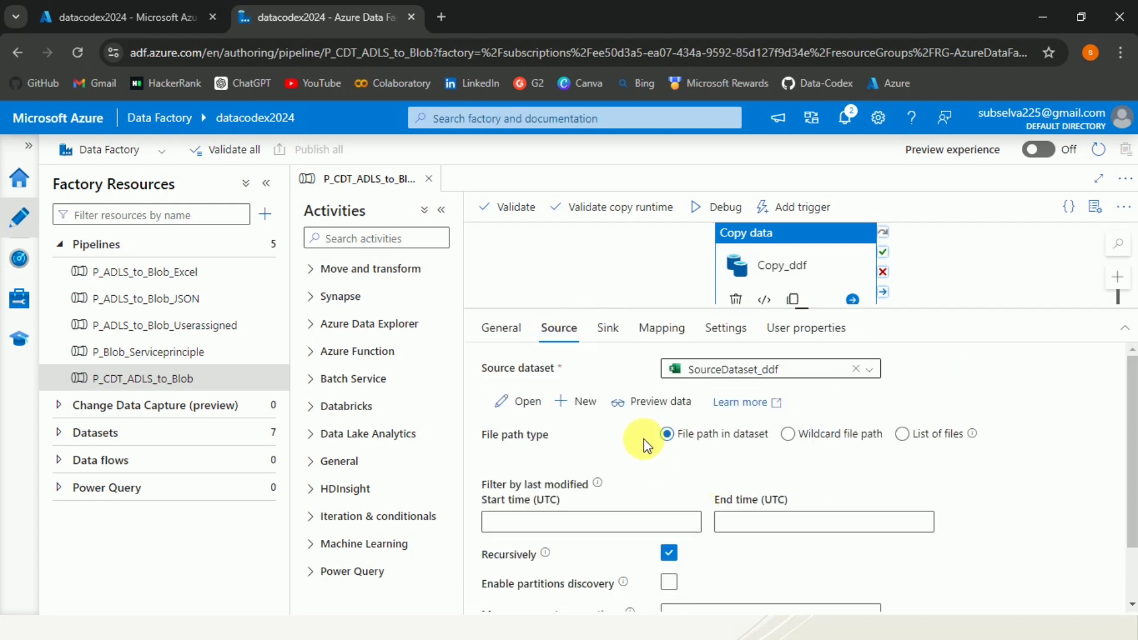
pyautogui.click(612, 343)
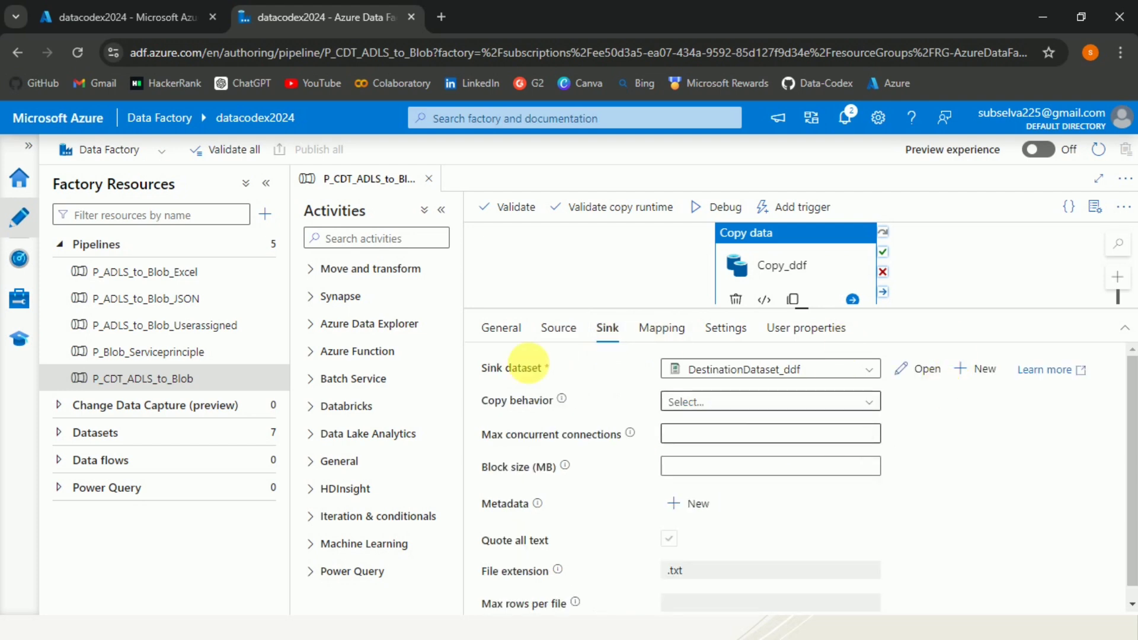
# - Examine the factory's linked services and return to the authoring workspace
pyautogui.click(32, 301)
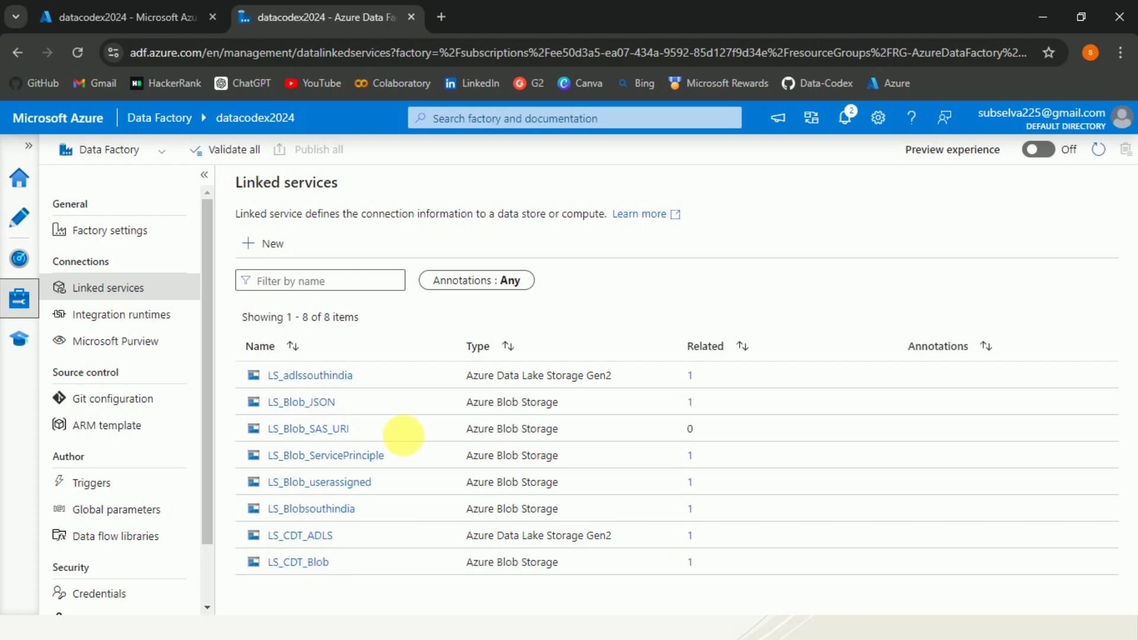
pyautogui.click(34, 189)
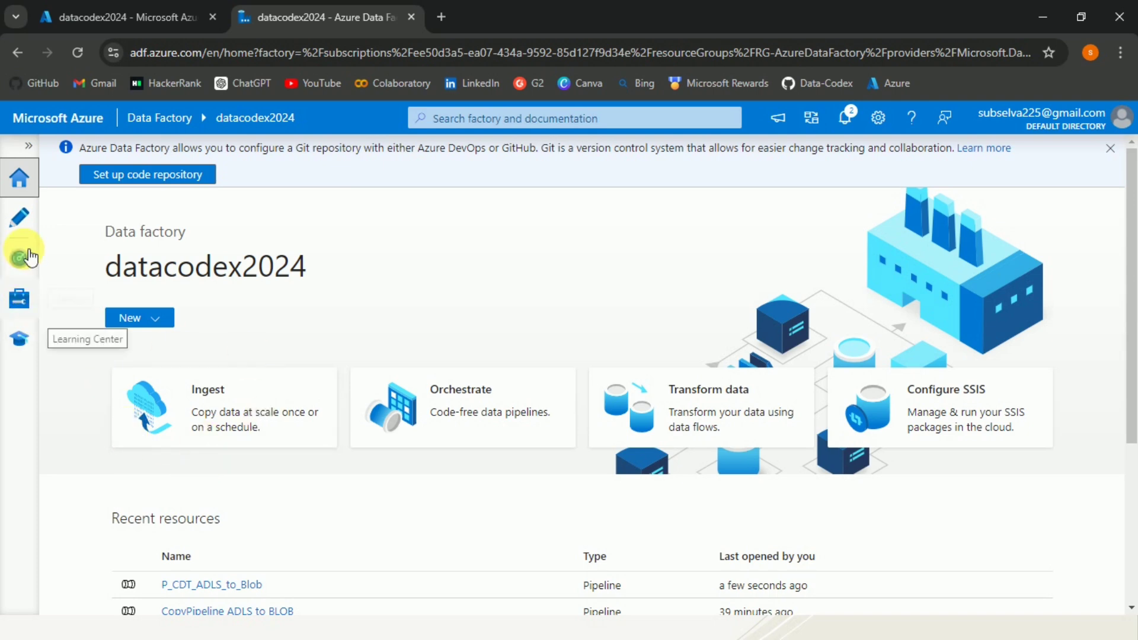
pyautogui.click(29, 223)
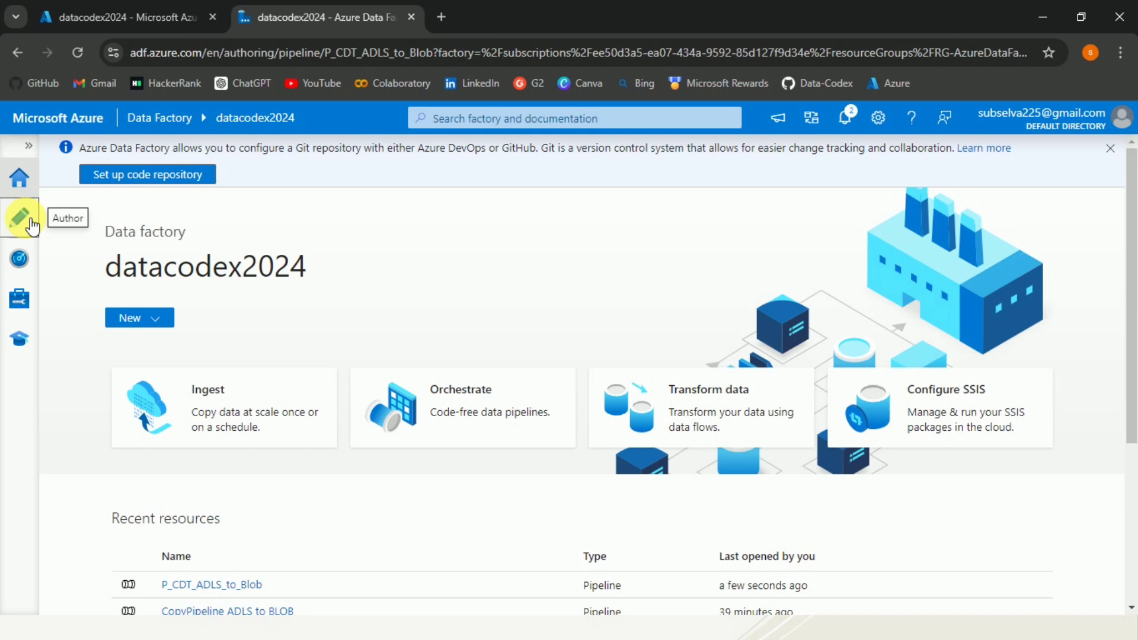